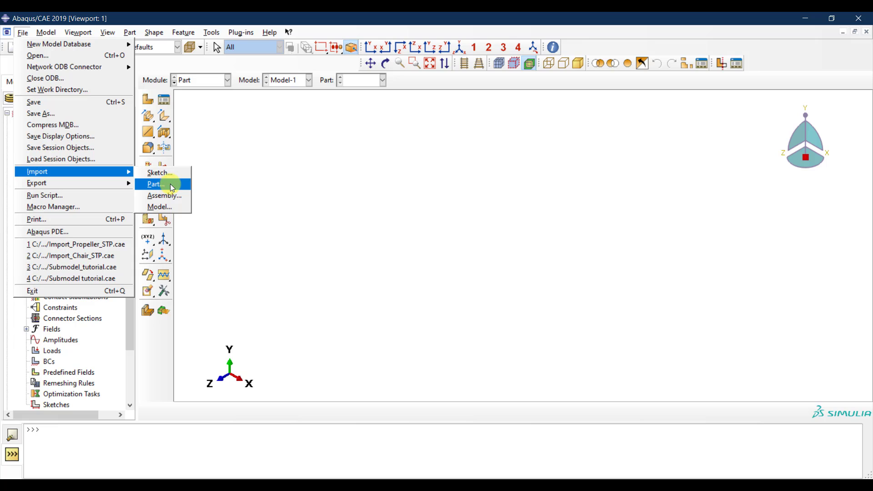
# - Open the Import Part dialog with the STEP (*.stp, *.step) file filter selected
pyautogui.click(172, 187)
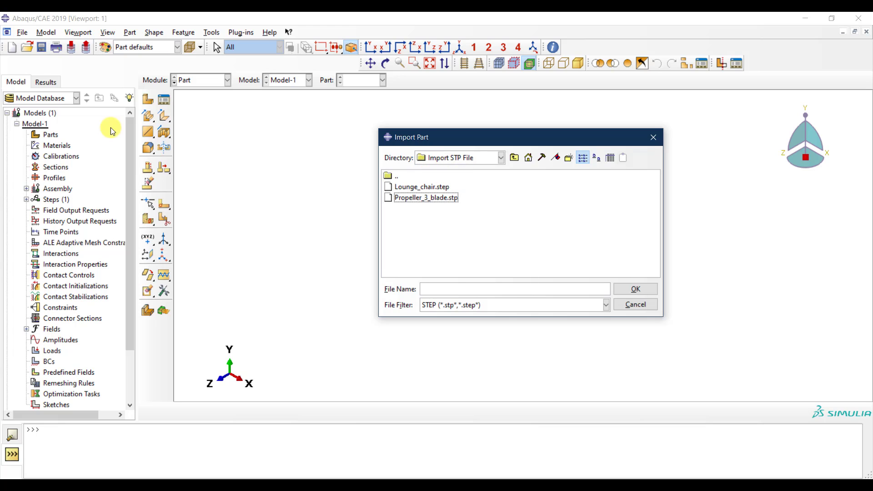
pyautogui.click(606, 304)
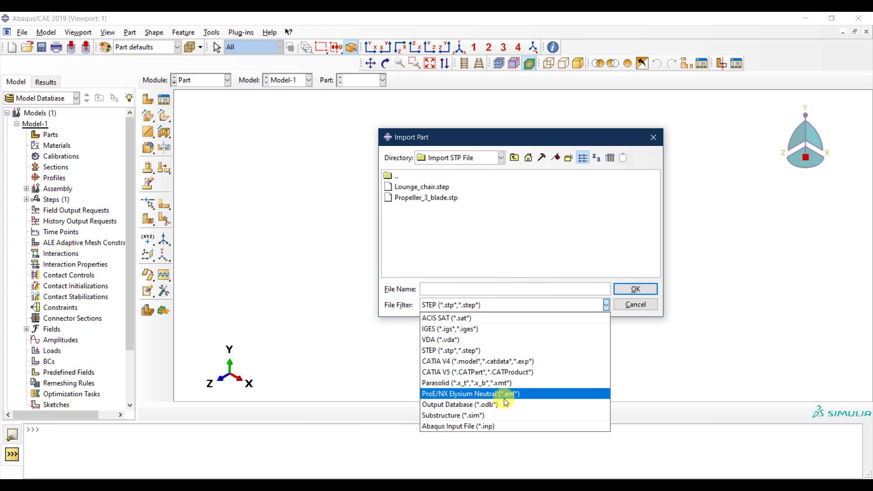
pyautogui.click(471, 353)
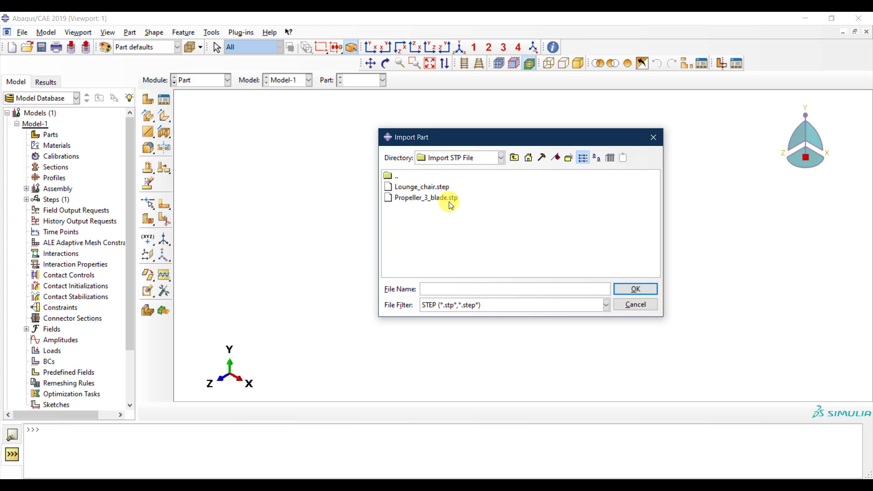
# - Choose Lounge_chair.step for import and confirm the part name stays Lounge_chair
pyautogui.doubleClick(429, 187)
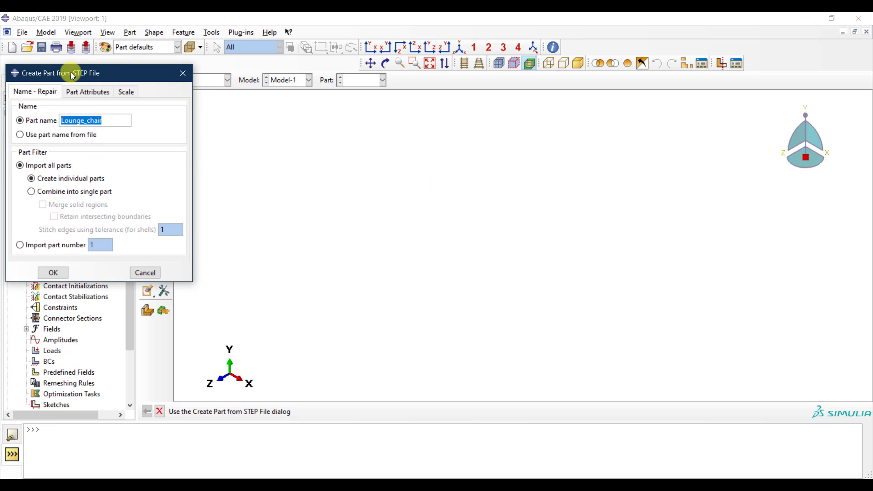
pyautogui.moveTo(70, 72); pyautogui.dragTo(292, 107)
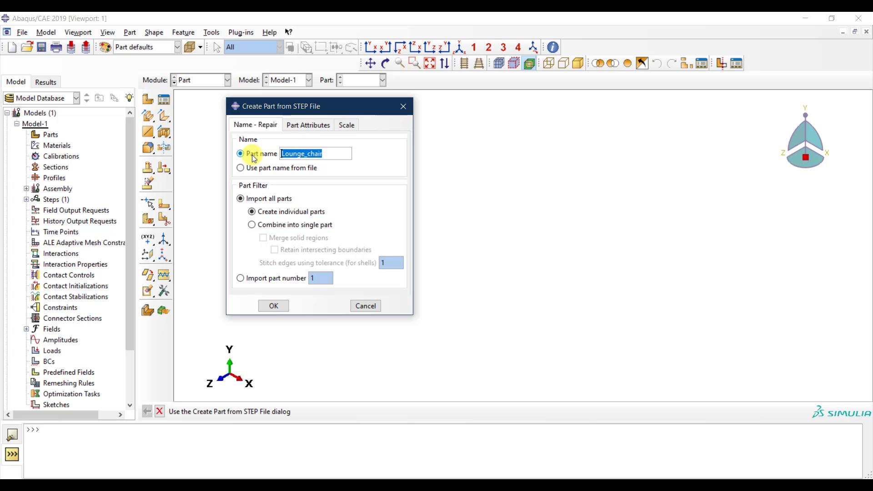
pyautogui.click(327, 153)
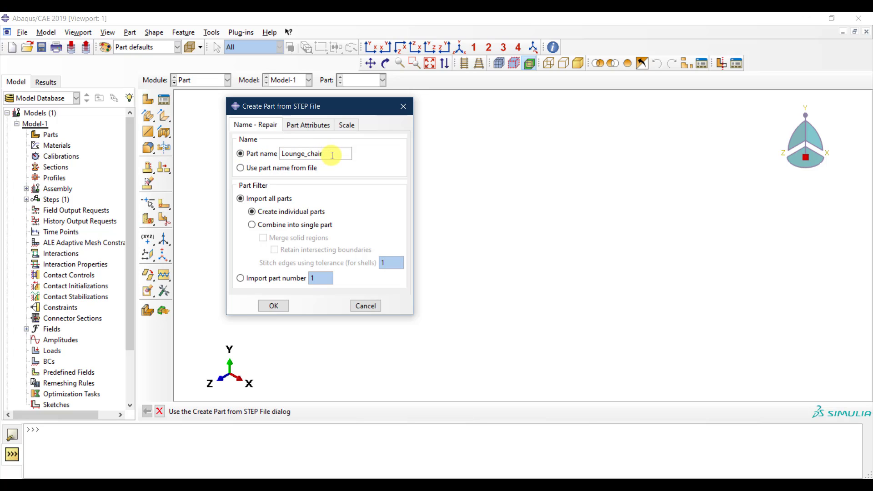
pyautogui.moveTo(332, 154); pyautogui.dragTo(268, 154)
pyautogui.click(327, 153)
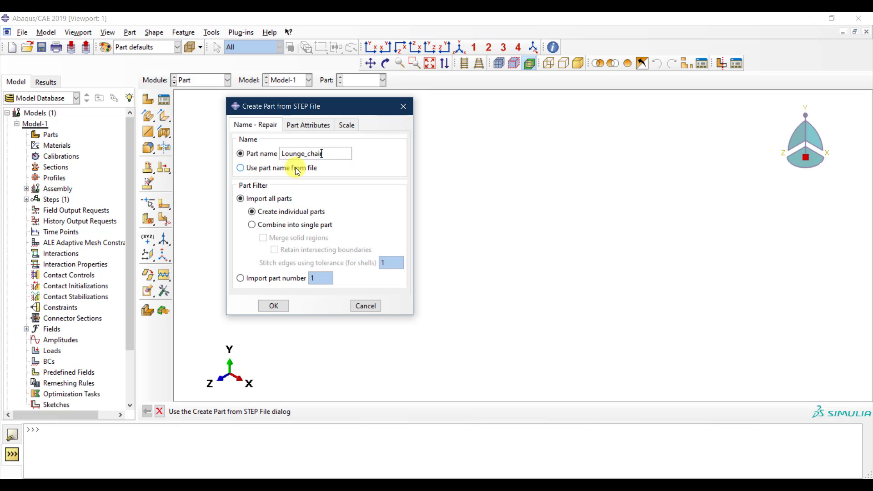
pyautogui.moveTo(333, 148); pyautogui.dragTo(284, 150)
pyautogui.click(330, 155)
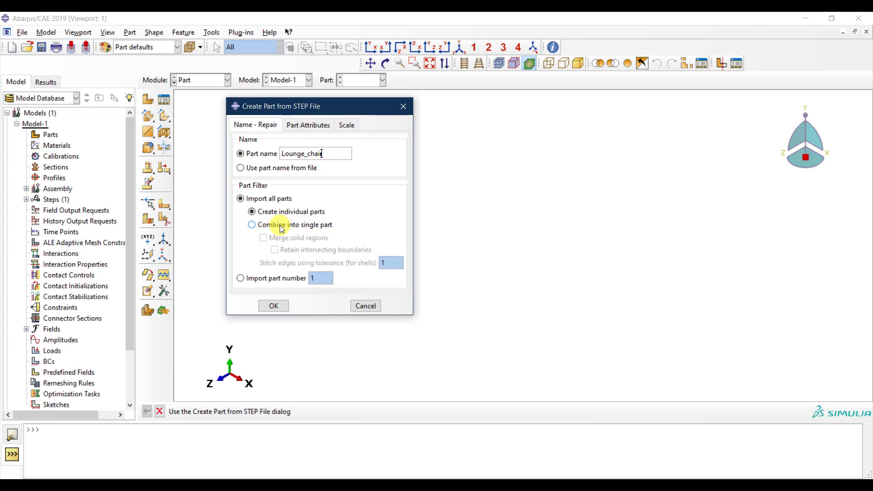
# - Set the chair to combine into a single part with merged solids and retained intersecting boundaries
pyautogui.click(280, 226)
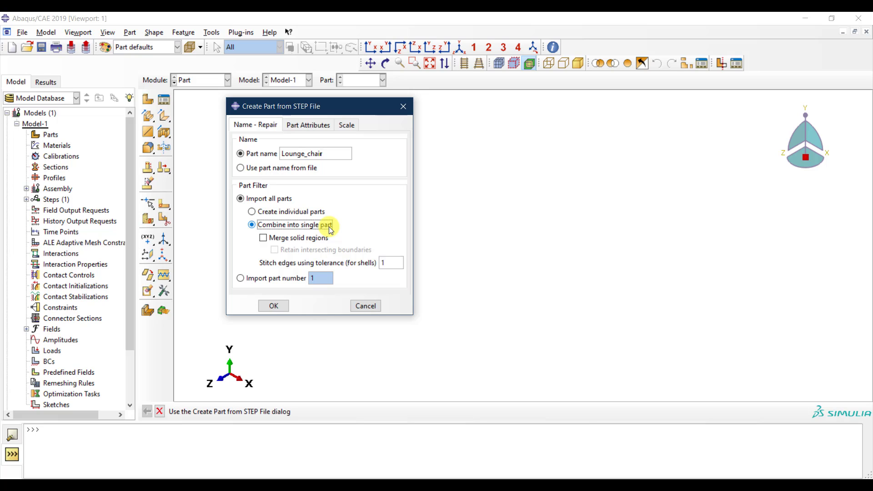
pyautogui.click(304, 241)
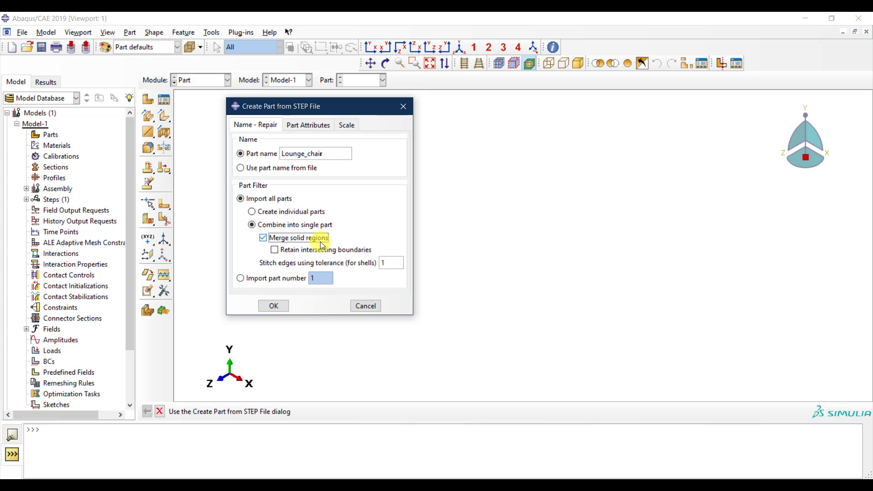
pyautogui.click(302, 250)
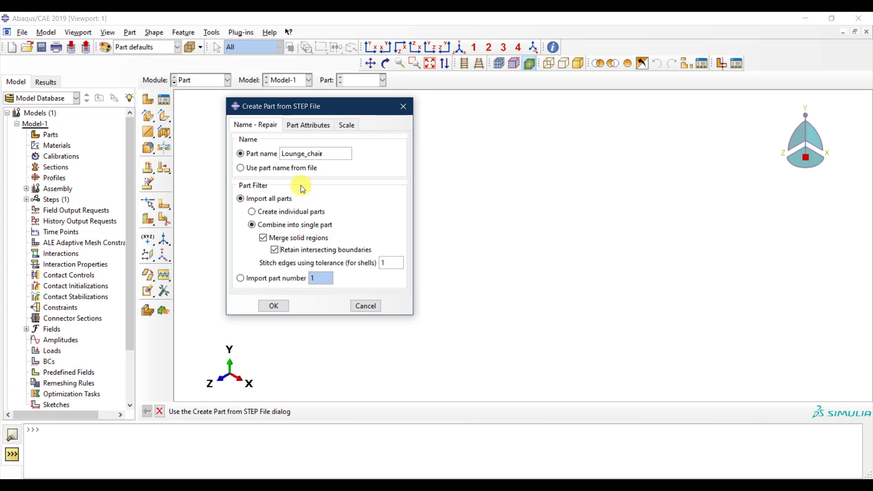
pyautogui.click(310, 127)
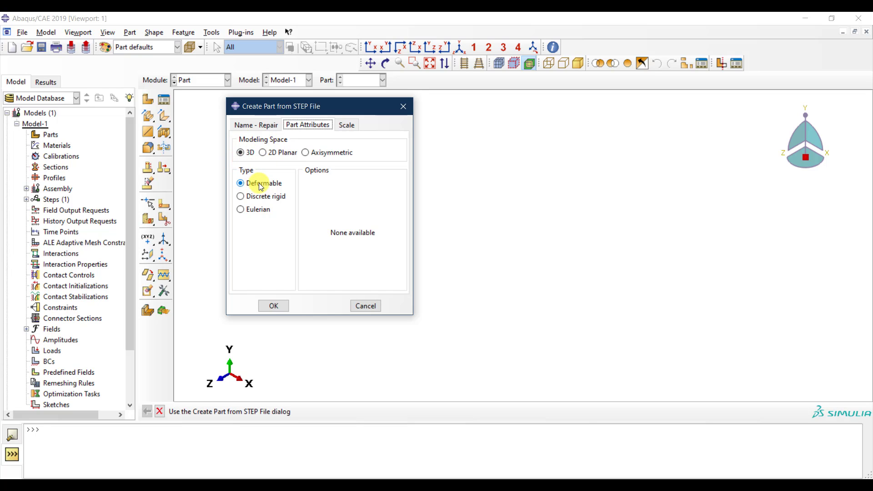
# - Keep the chair import at Do not scale and create the Lounge_chair part
pyautogui.click(346, 126)
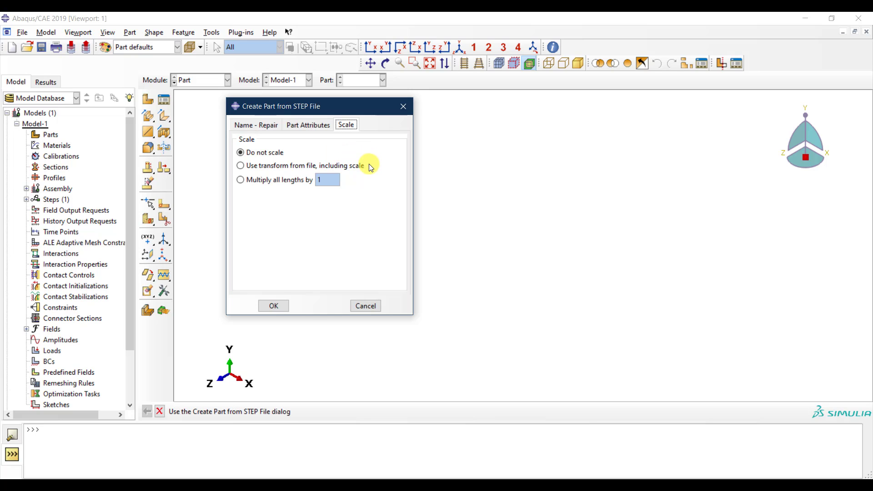
pyautogui.click(282, 180)
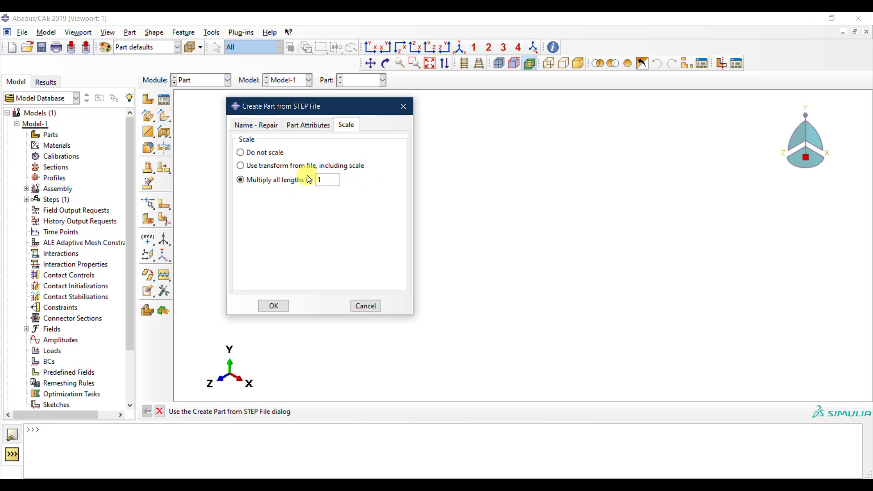
pyautogui.click(306, 182)
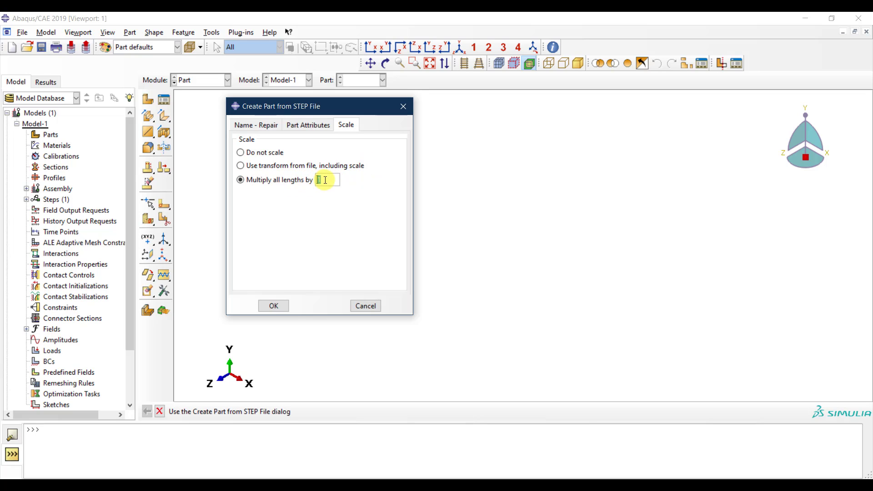
pyautogui.click(268, 152)
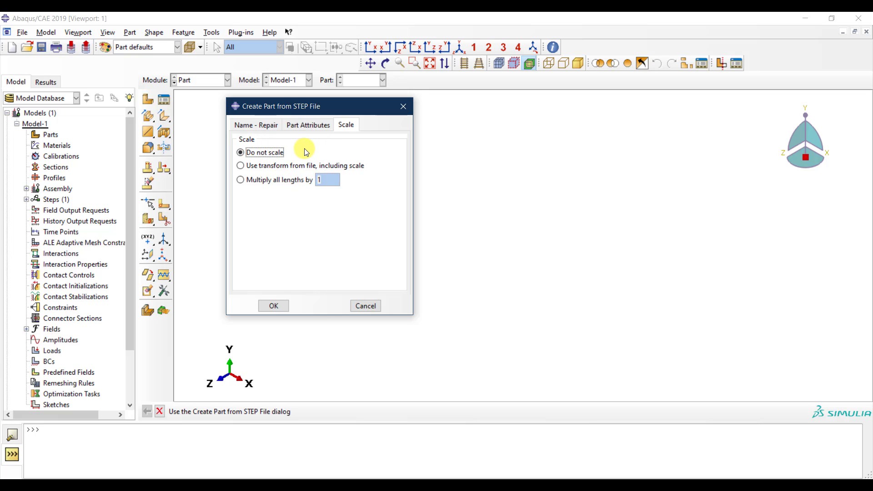
pyautogui.click(274, 306)
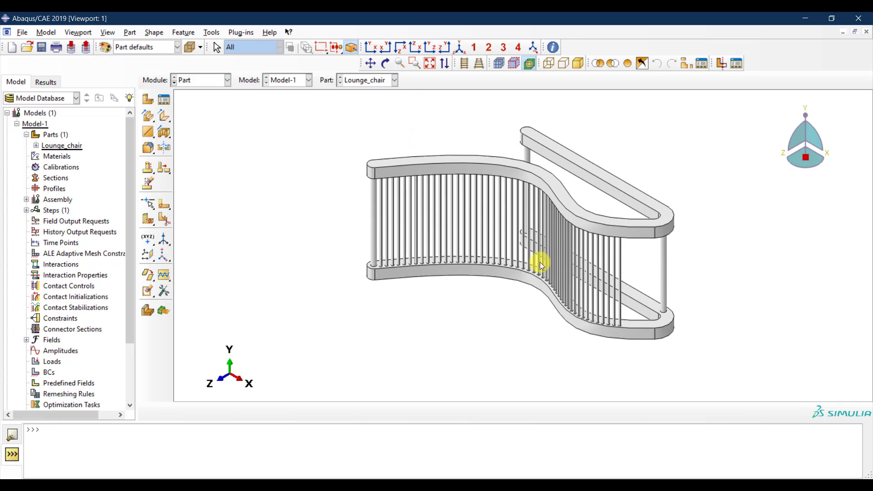
# - Orbit and zoom around the Lounge_chair, ending on an upright three-quarter view
pyautogui.click(386, 63)
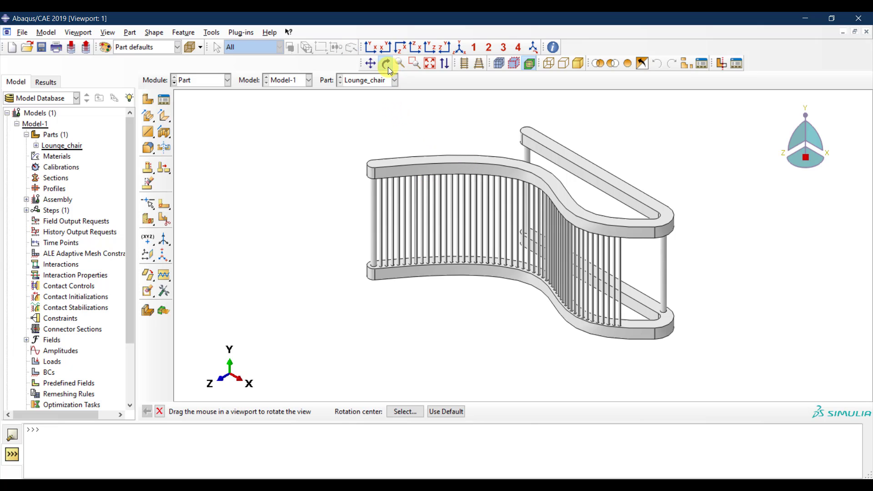
pyautogui.moveTo(422, 262); pyautogui.dragTo(523, 289)
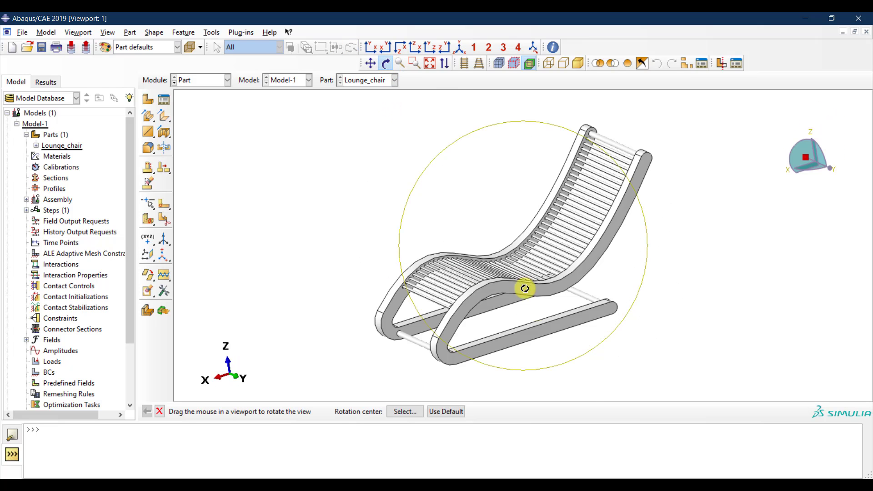
pyautogui.moveTo(585, 341); pyautogui.dragTo(503, 302)
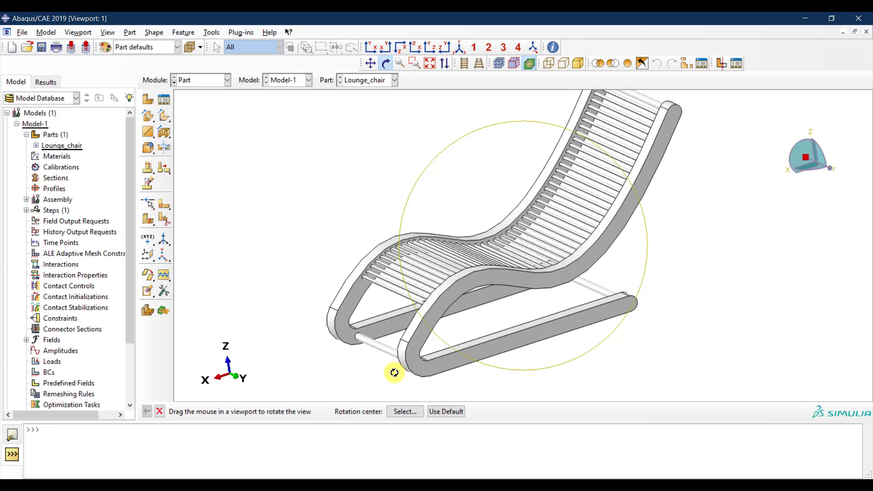
pyautogui.moveTo(396, 370); pyautogui.dragTo(399, 357)
pyautogui.scroll(5, 350, 232)
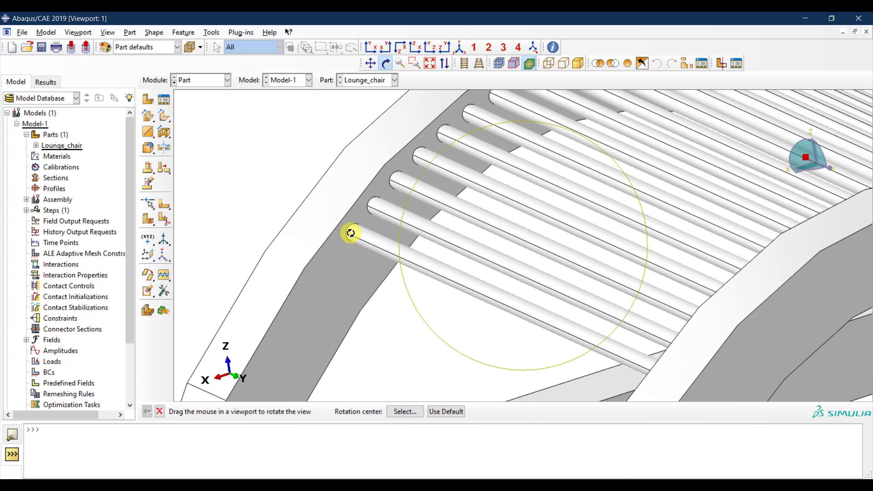
pyautogui.moveTo(309, 236); pyautogui.dragTo(388, 227)
pyautogui.scroll(-8, 389, 240)
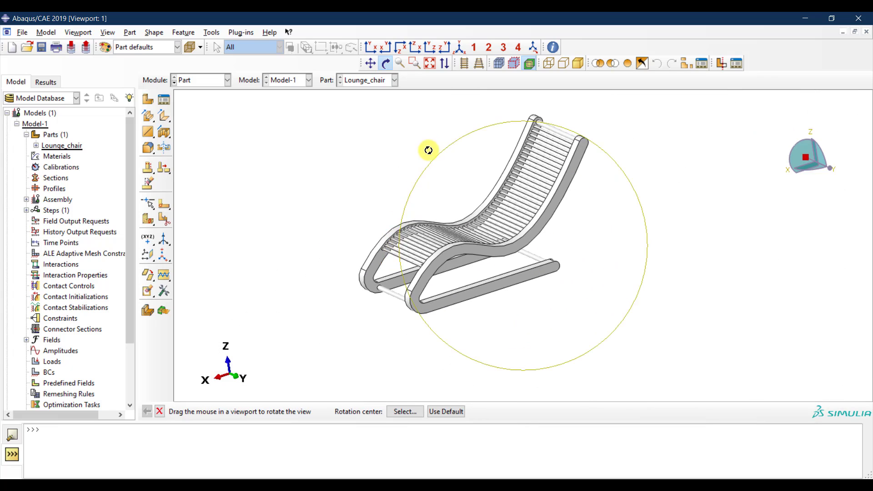
pyautogui.scroll(3, 432, 138)
pyautogui.press('Escape')
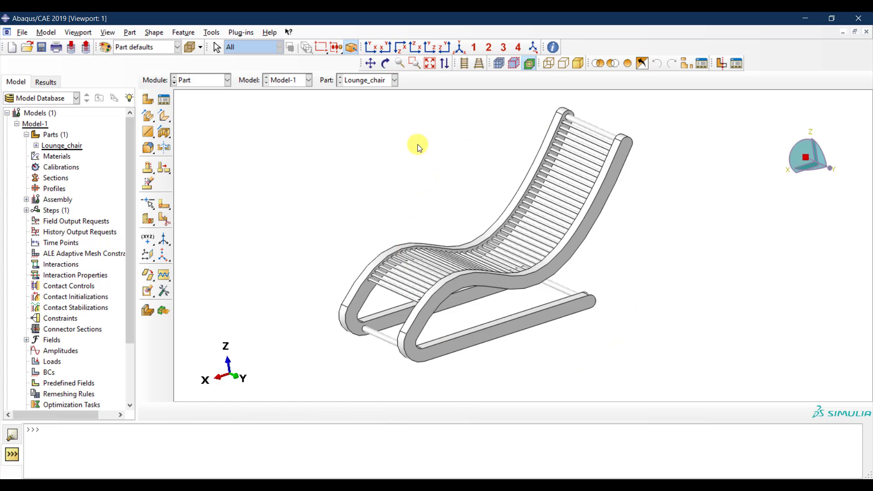
# - Switch to the Mesh module and start meshing the chair part
pyautogui.click(189, 78)
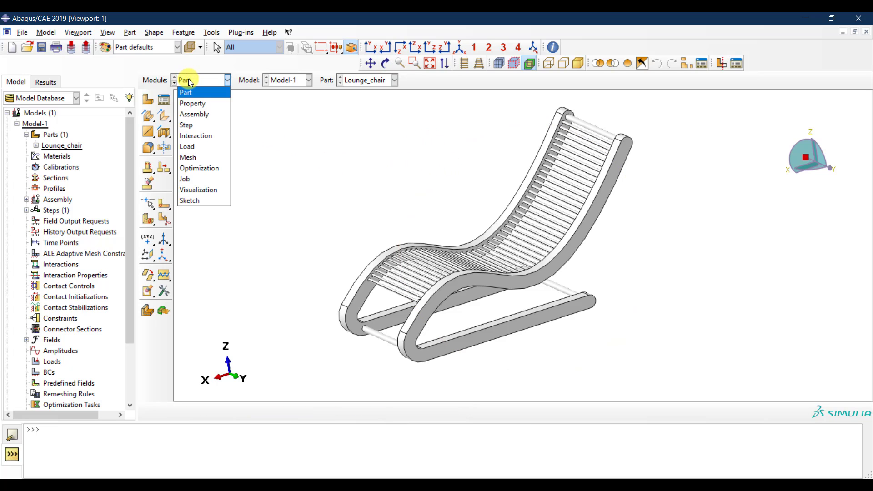
pyautogui.click(200, 159)
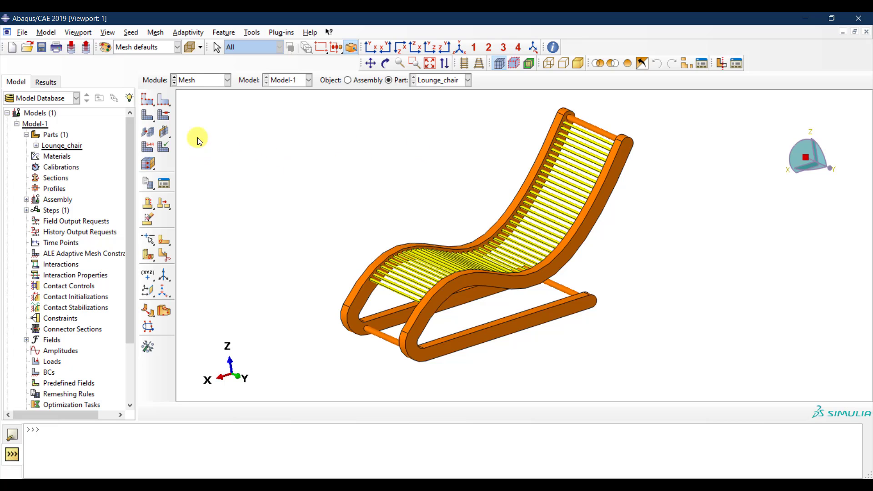
pyautogui.click(152, 117)
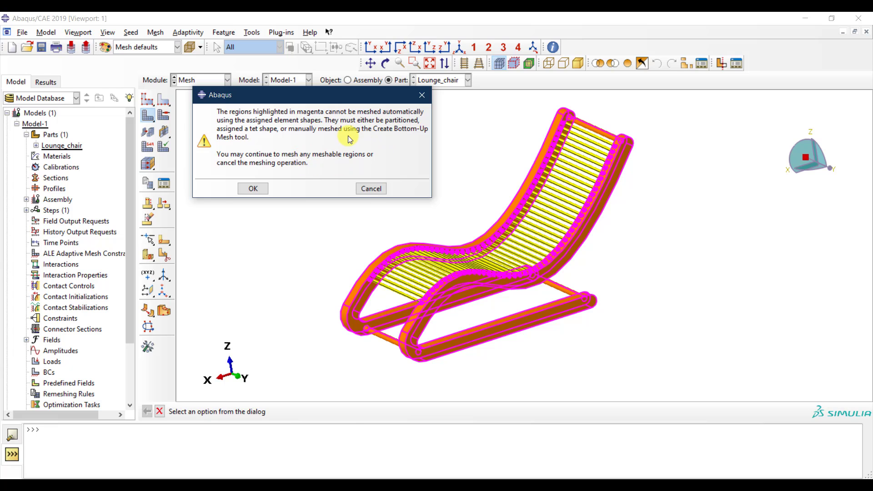
pyautogui.click(248, 188)
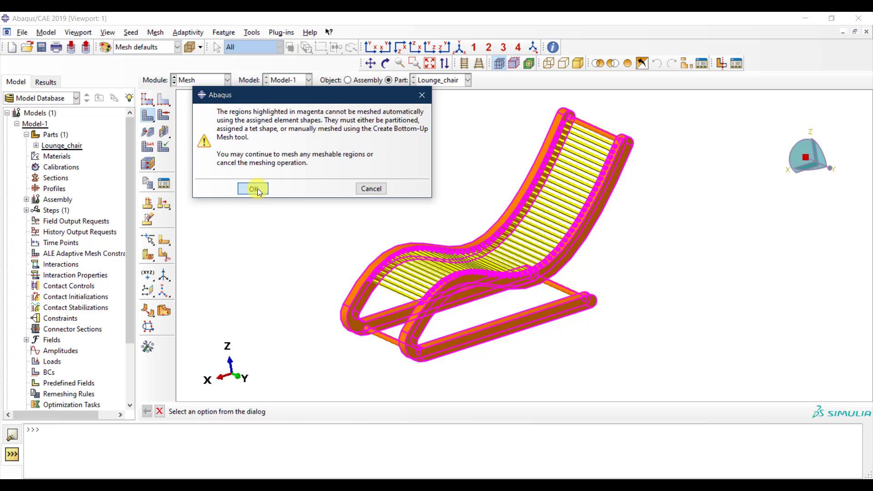
# - Apply tetrahedral mesh controls to all chair cells, deleting the existing mesh
pyautogui.click(164, 118)
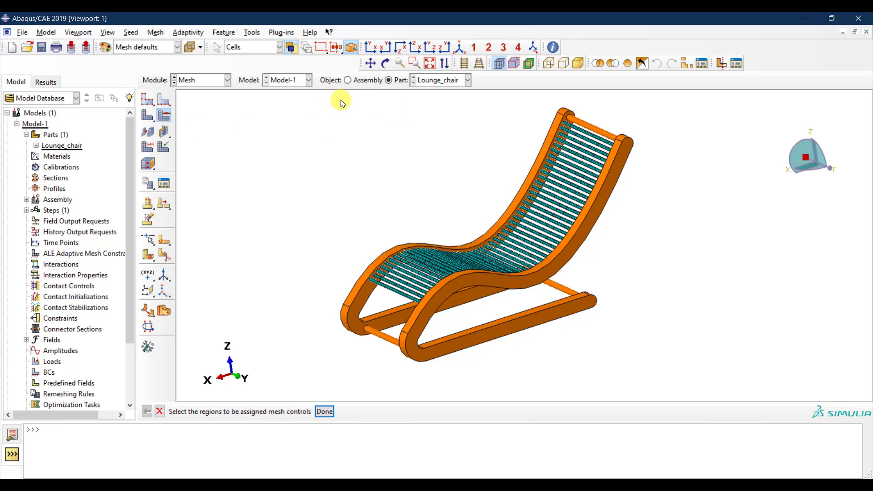
pyautogui.moveTo(341, 102); pyautogui.dragTo(674, 366)
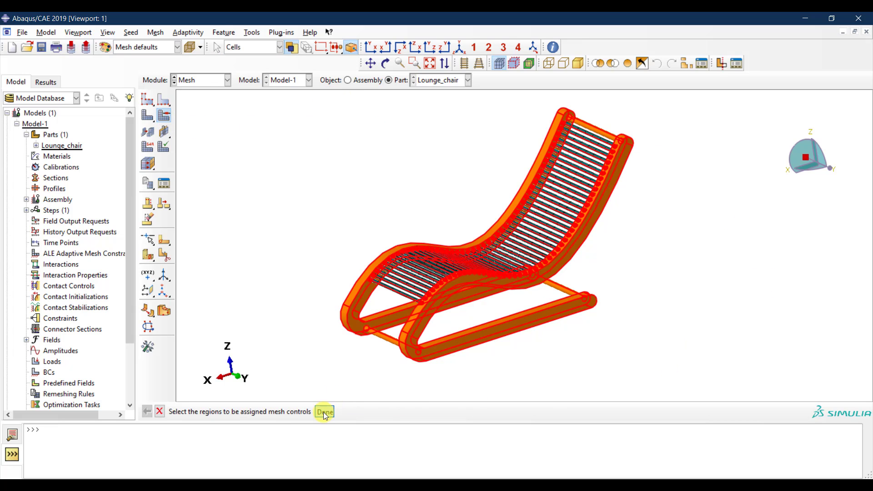
pyautogui.click(324, 411)
pyautogui.click(583, 97)
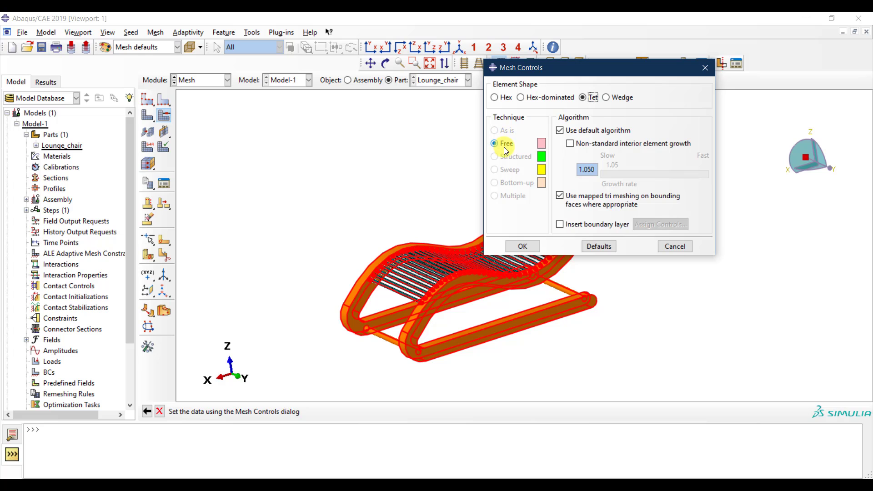
pyautogui.click(530, 246)
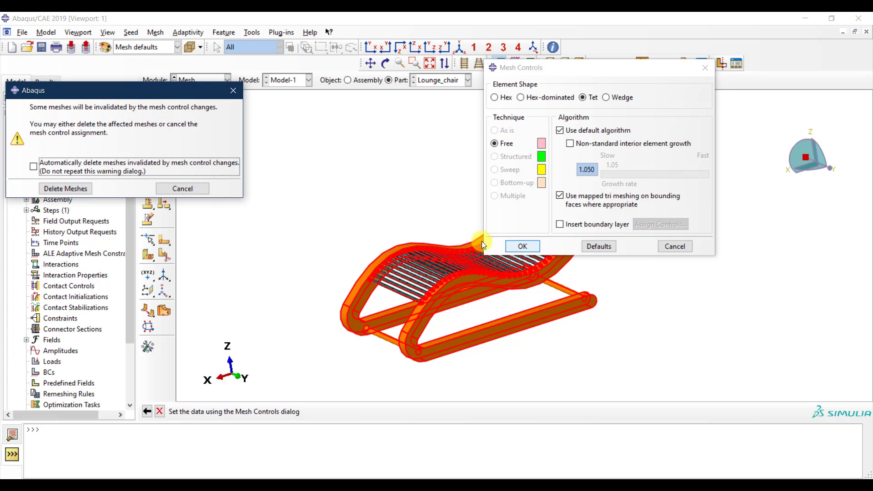
pyautogui.click(77, 188)
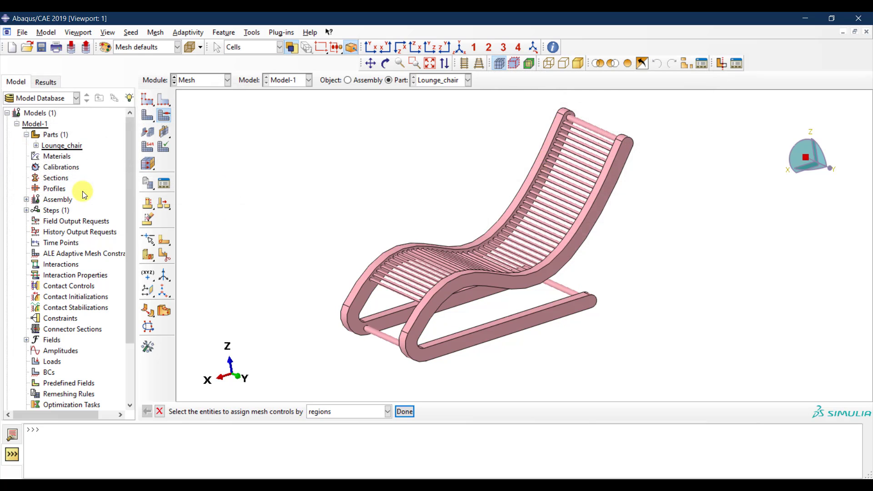
pyautogui.click(404, 411)
# - Mesh the whole Lounge_chair part and zoom in and out on the mesh
pyautogui.click(143, 119)
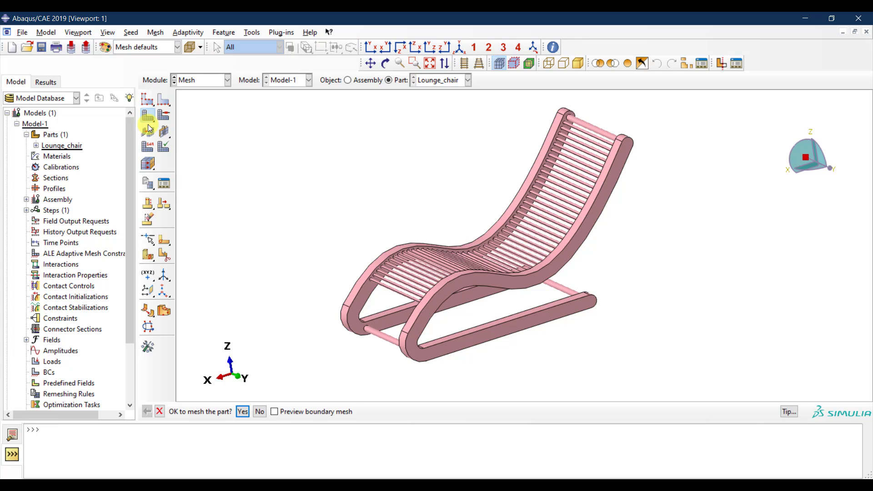
pyautogui.click(237, 413)
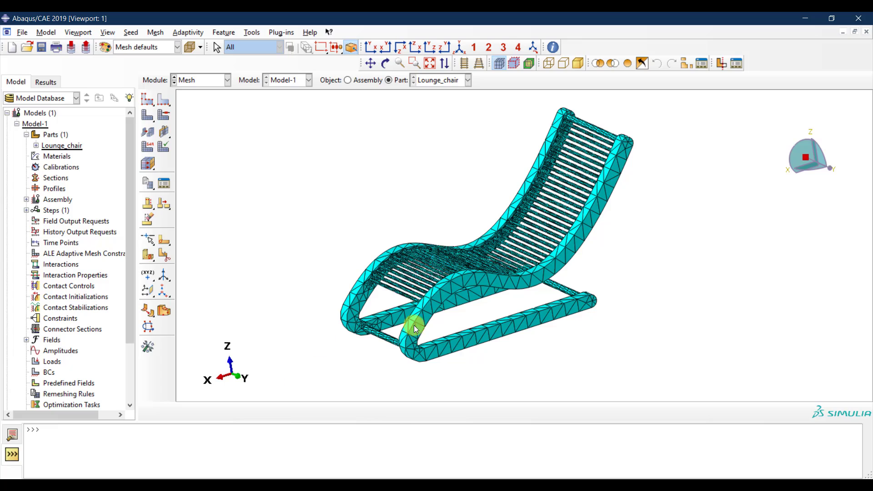
pyautogui.scroll(-5, 414, 300)
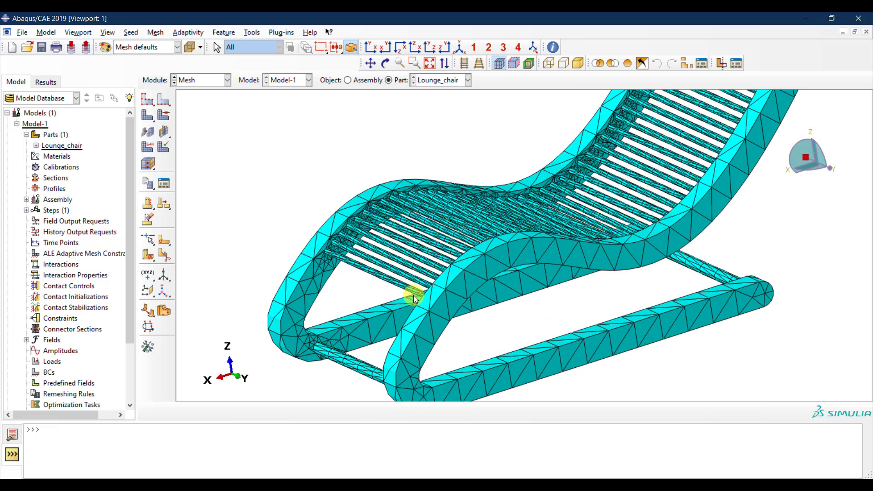
pyautogui.scroll(4, 413, 295)
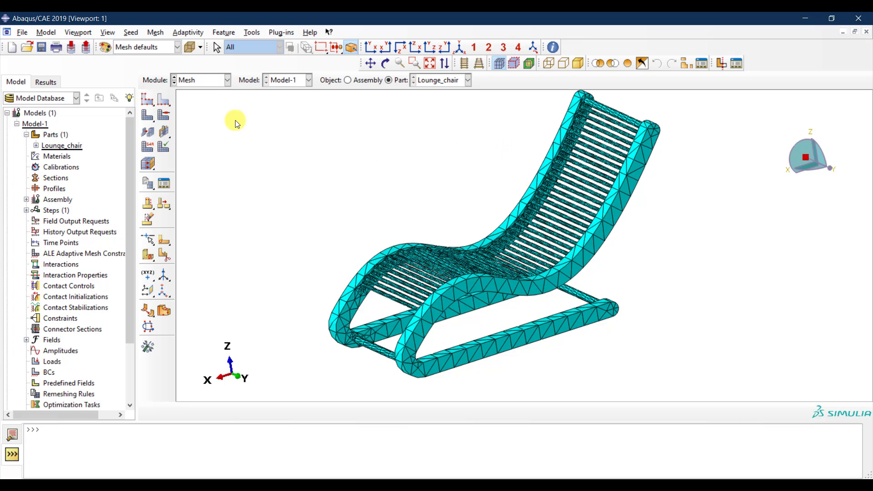
# - Switch to the Part module and zoom in and out on the unmeshed chair
pyautogui.click(216, 83)
pyautogui.click(213, 91)
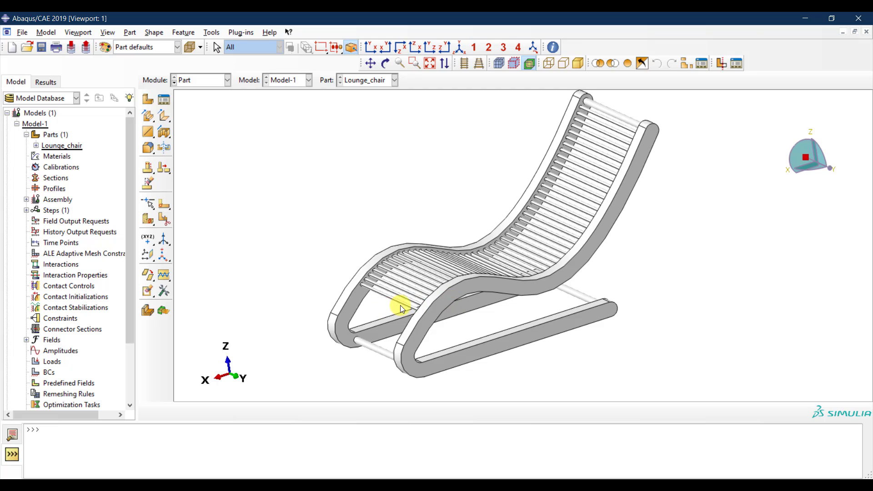
pyautogui.scroll(5, 399, 306)
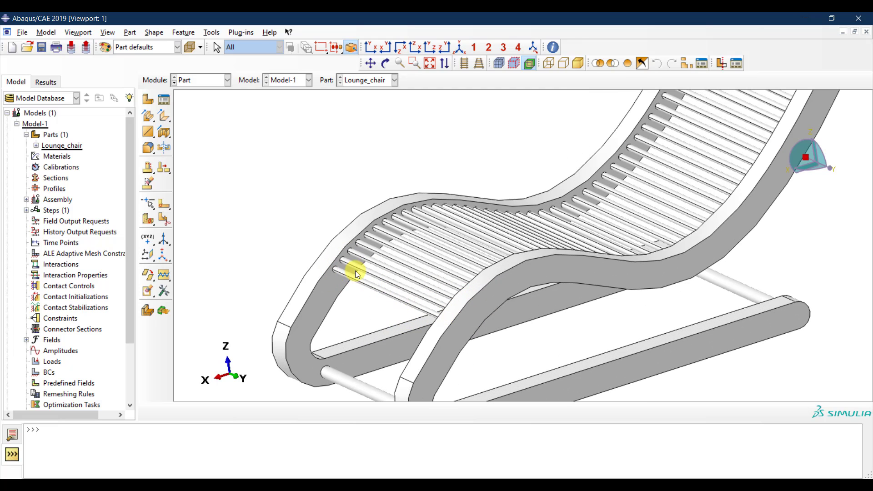
pyautogui.scroll(-4, 351, 296)
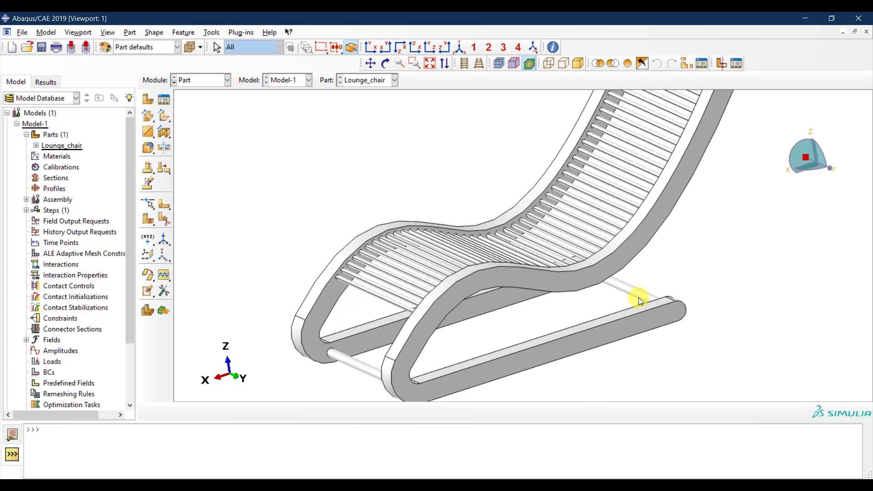
pyautogui.scroll(-2, 480, 327)
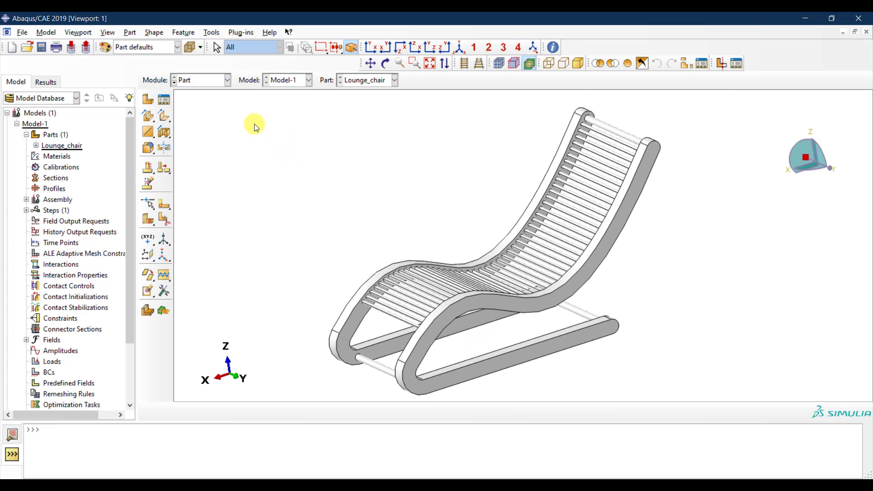
# - Import Propeller_3_blade.stp as one combined part with merged solid regions, unscaled
pyautogui.click(22, 36)
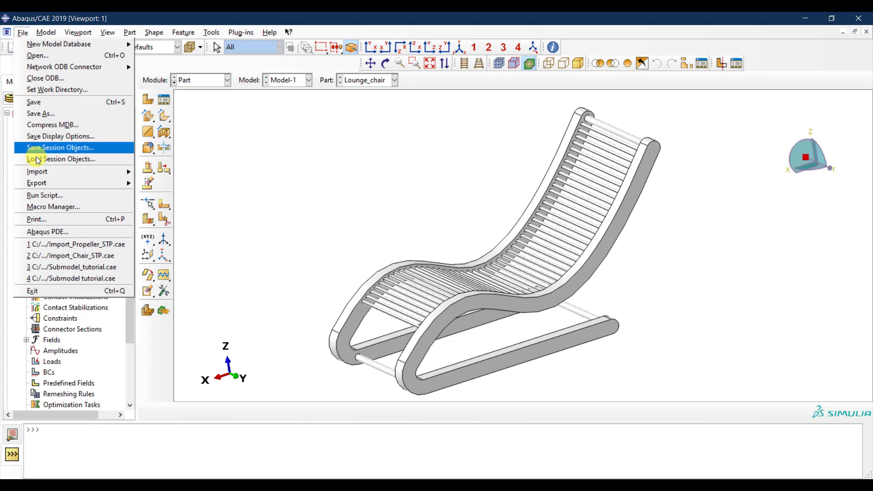
pyautogui.moveTo(46, 171)
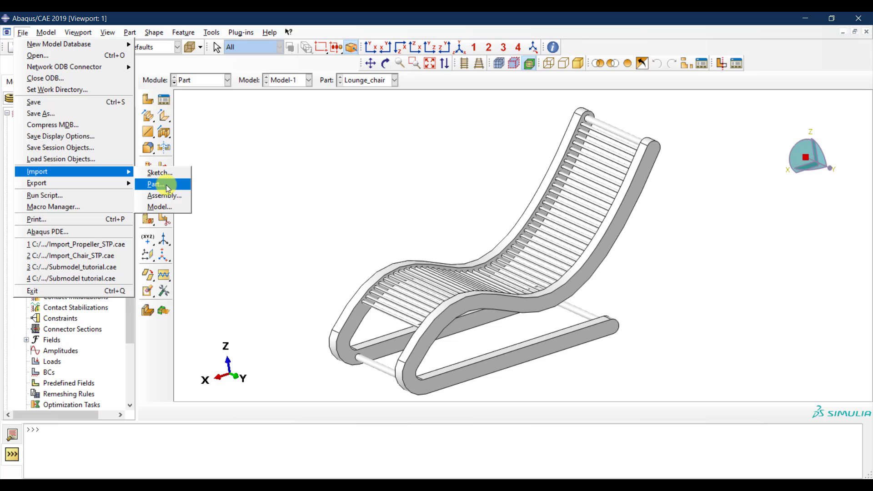
pyautogui.click(166, 185)
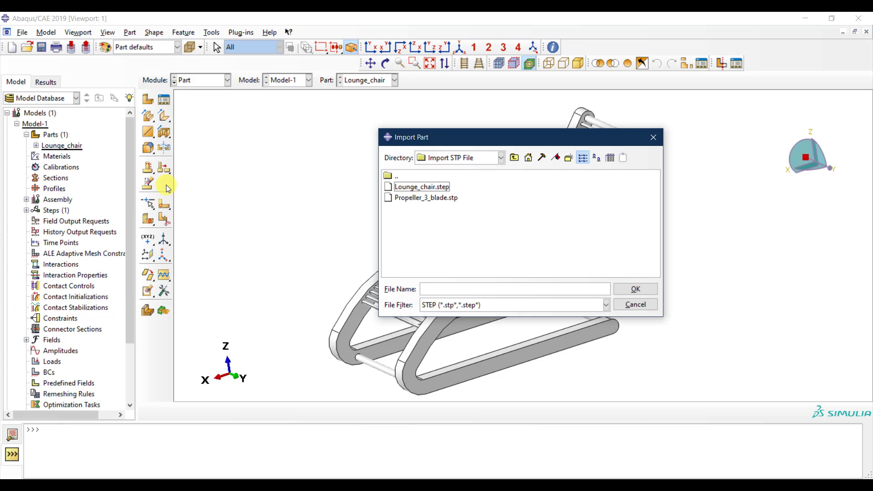
pyautogui.doubleClick(432, 198)
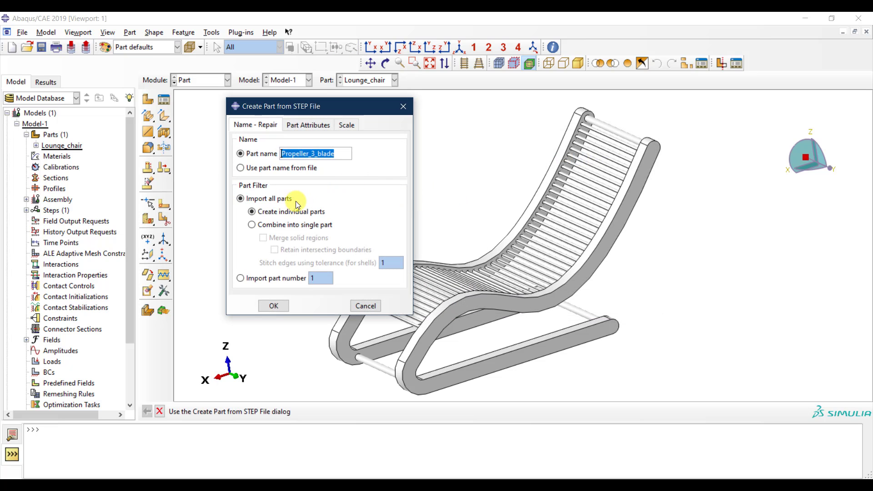
pyautogui.click(272, 227)
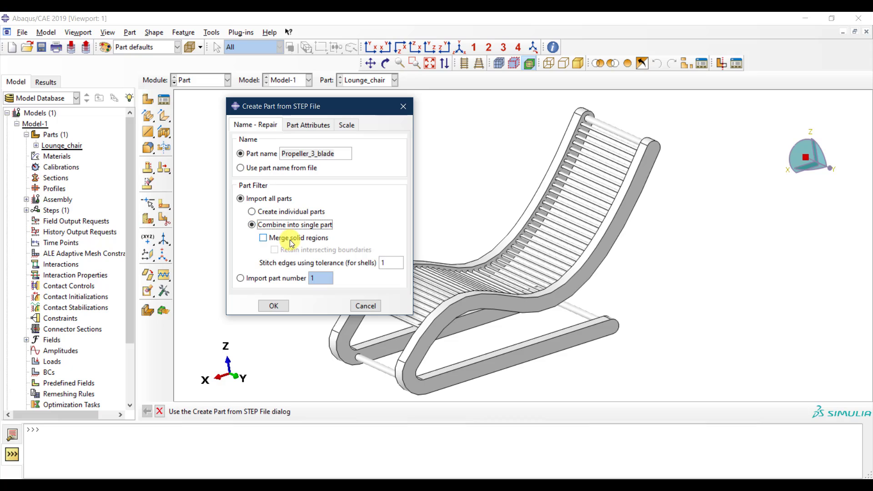
pyautogui.click(283, 238)
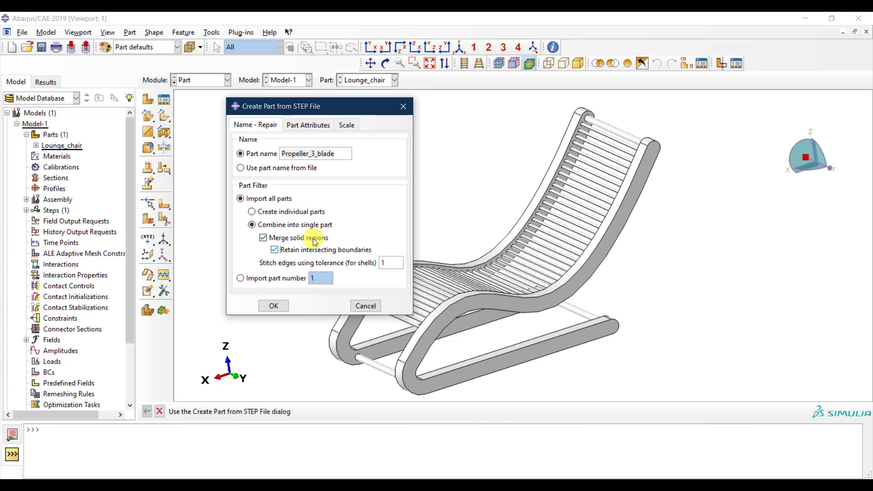
pyautogui.click(345, 125)
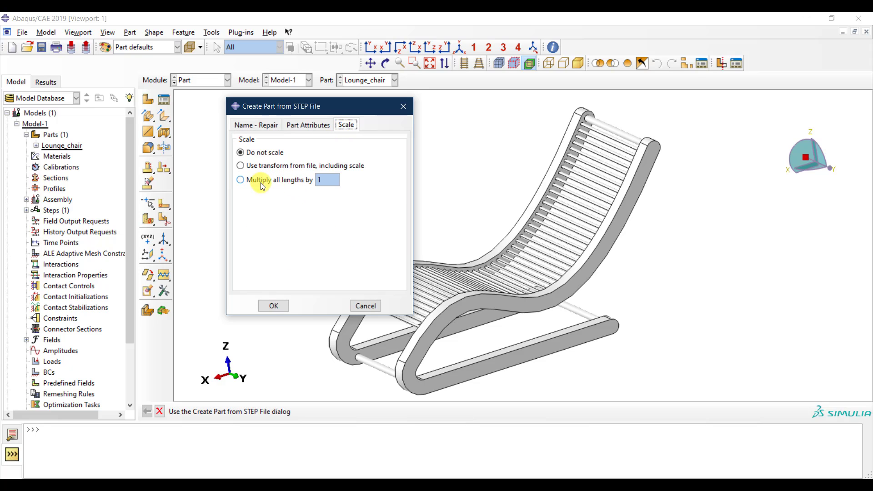
pyautogui.click(274, 306)
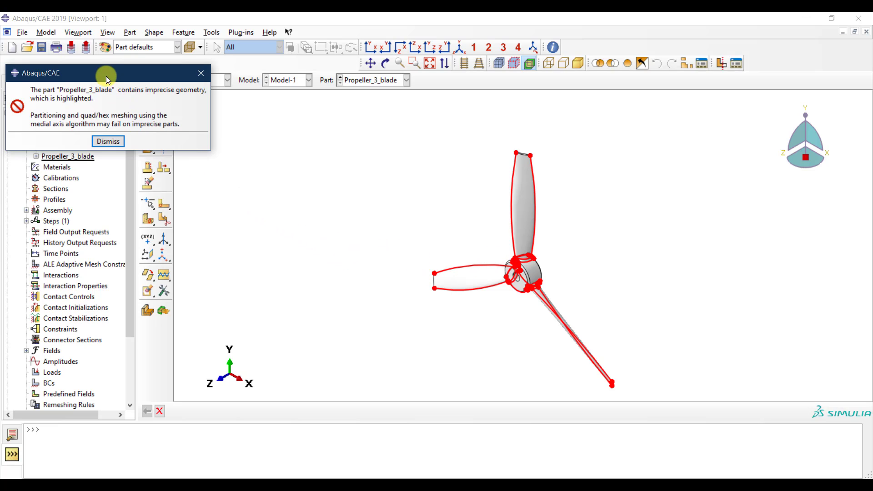
# - Zoom in on the flagged blade-tip edges, then dismiss the imprecise-geometry warning
pyautogui.moveTo(106, 76); pyautogui.dragTo(282, 121)
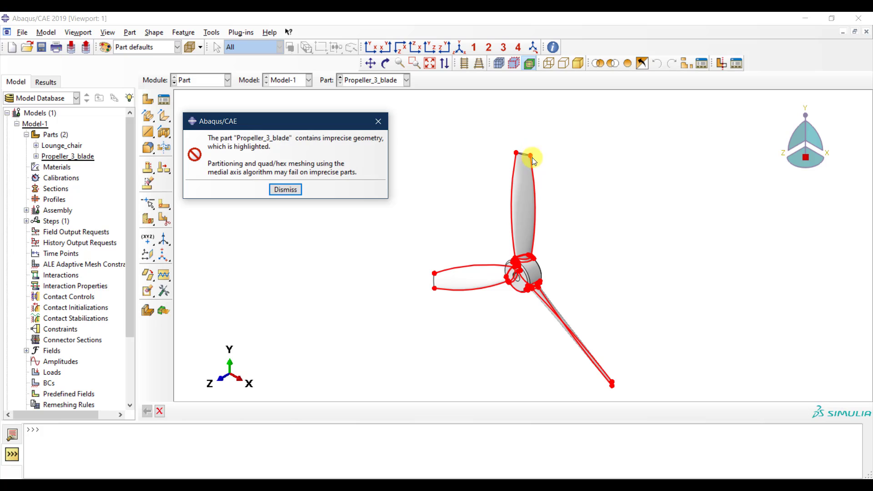
pyautogui.scroll(-5, 528, 165)
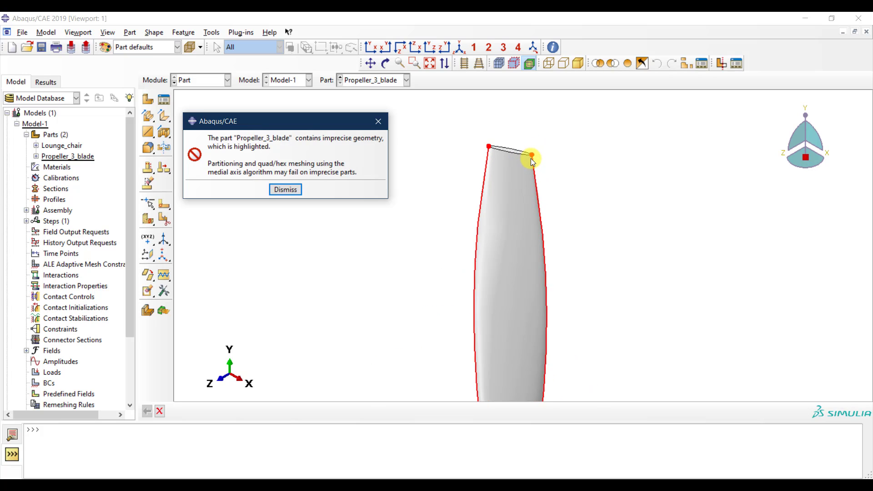
pyautogui.scroll(-5, 532, 155)
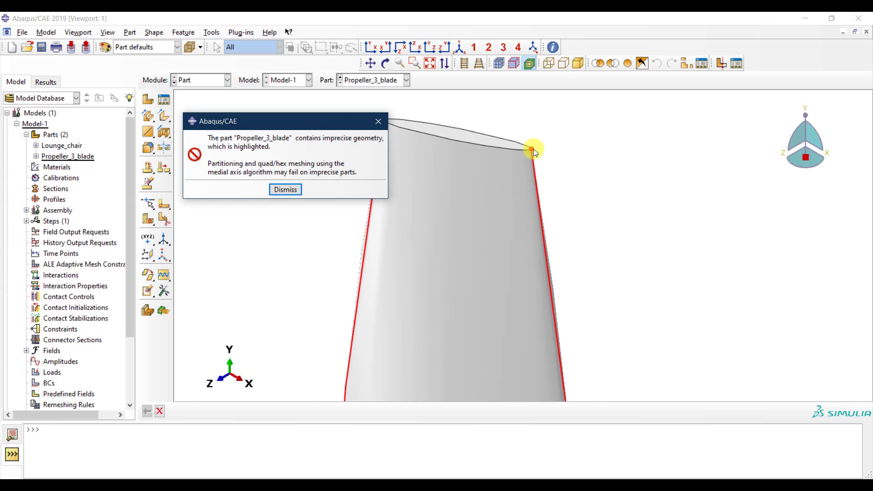
pyautogui.scroll(-2, 532, 150)
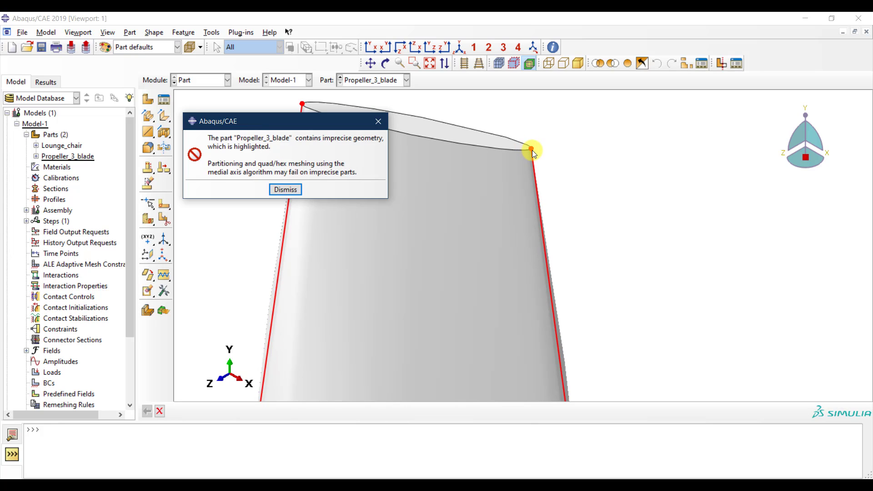
pyautogui.scroll(4, 533, 171)
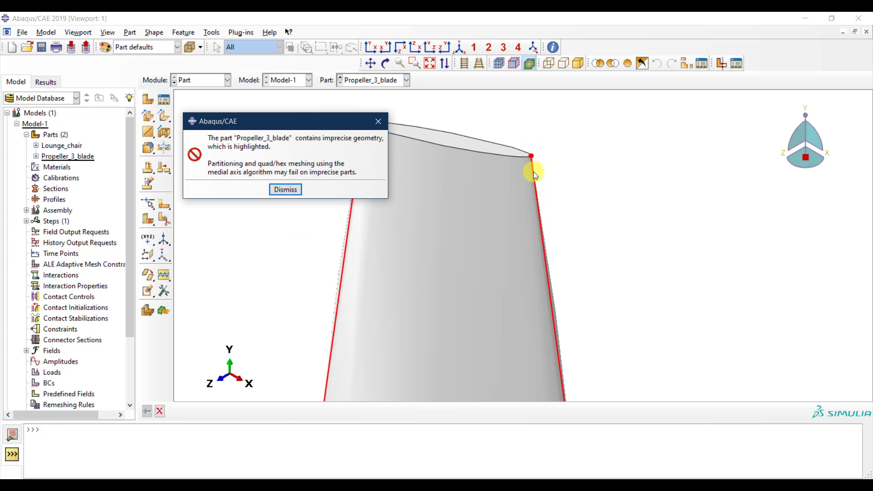
pyautogui.scroll(-6, 536, 165)
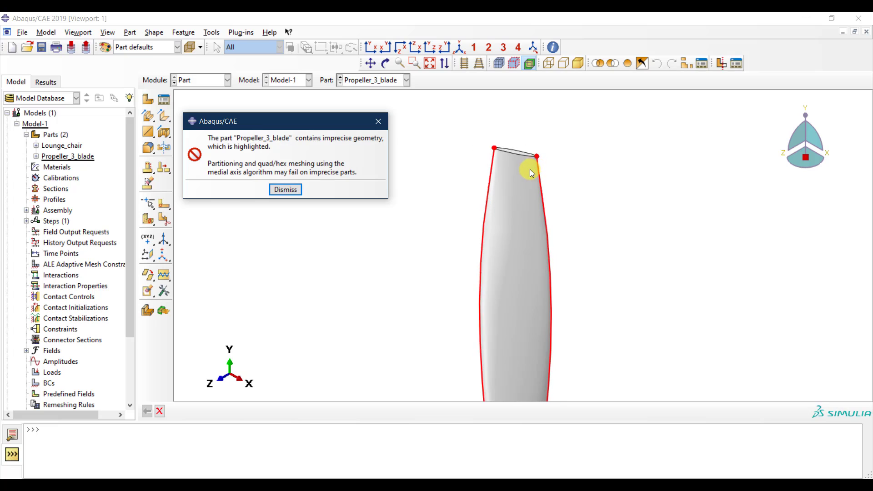
pyautogui.scroll(-2, 522, 227)
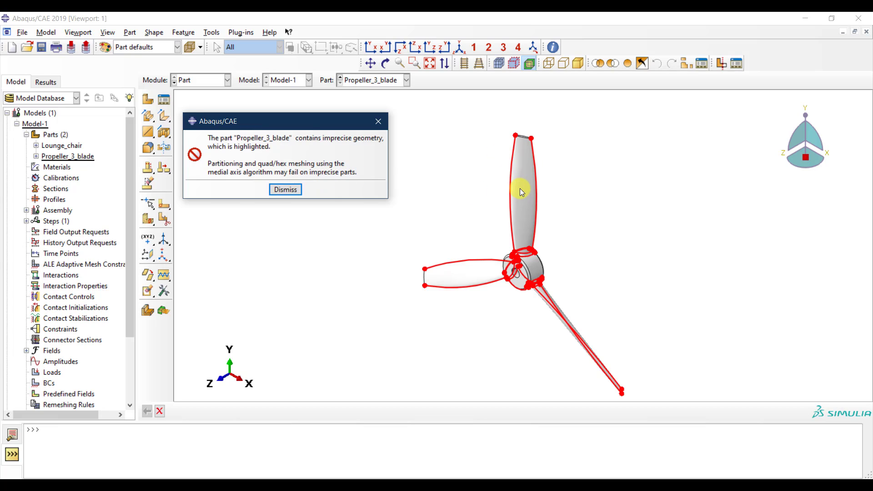
pyautogui.click(286, 190)
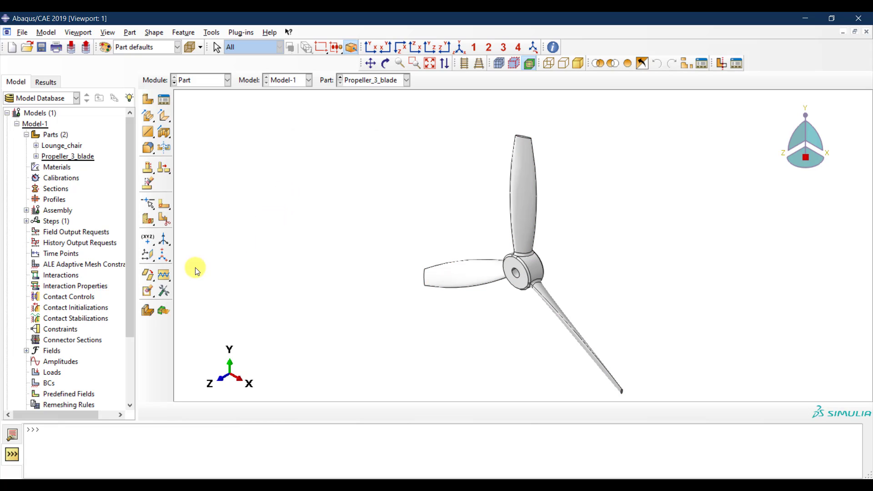
pyautogui.click(164, 293)
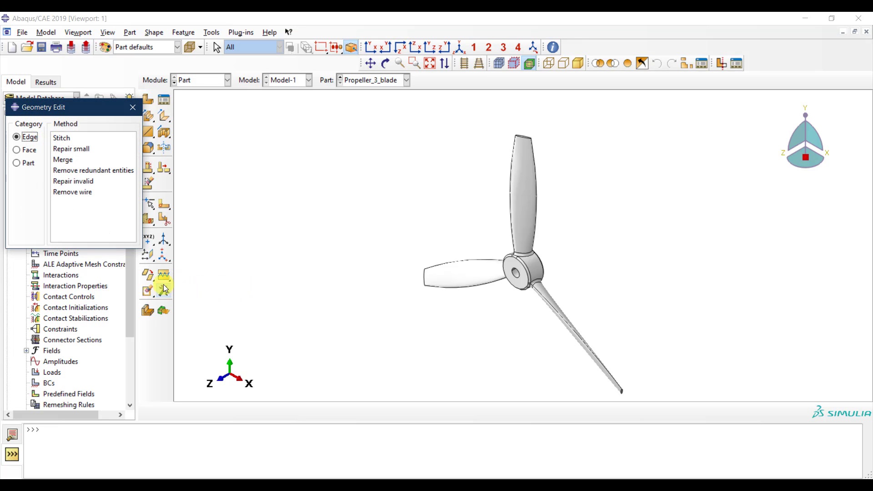
pyautogui.click(131, 151)
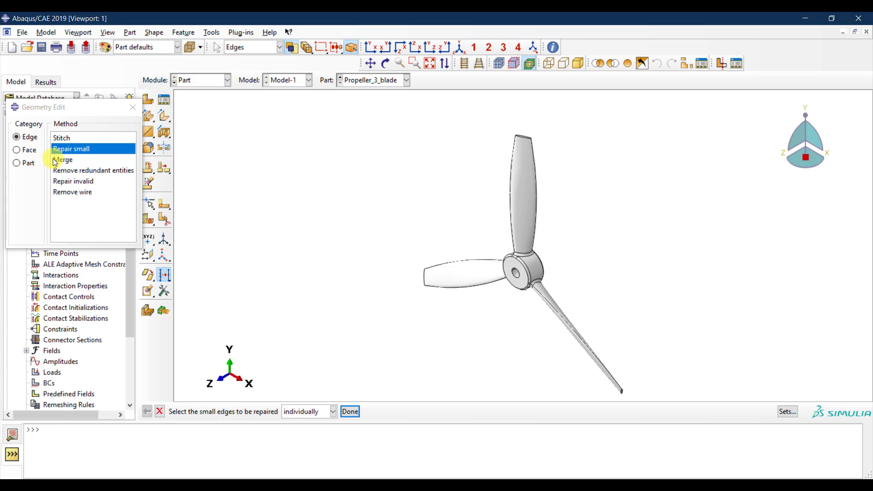
pyautogui.click(67, 136)
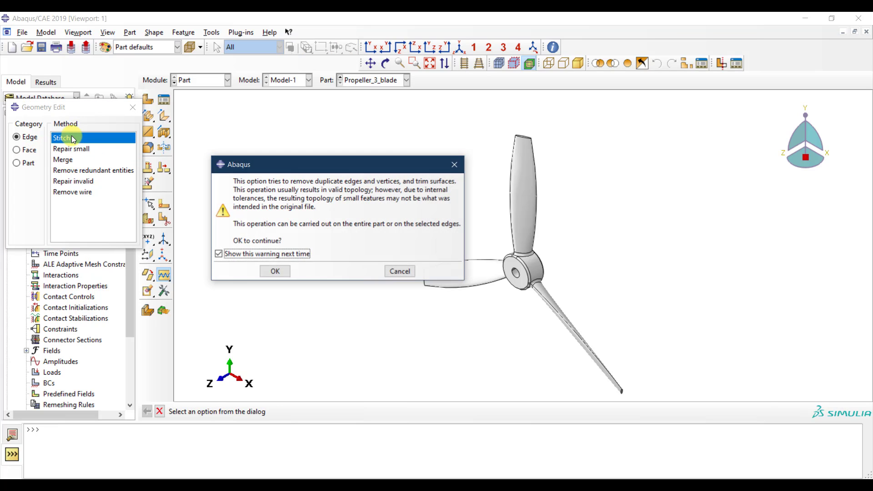
pyautogui.click(277, 271)
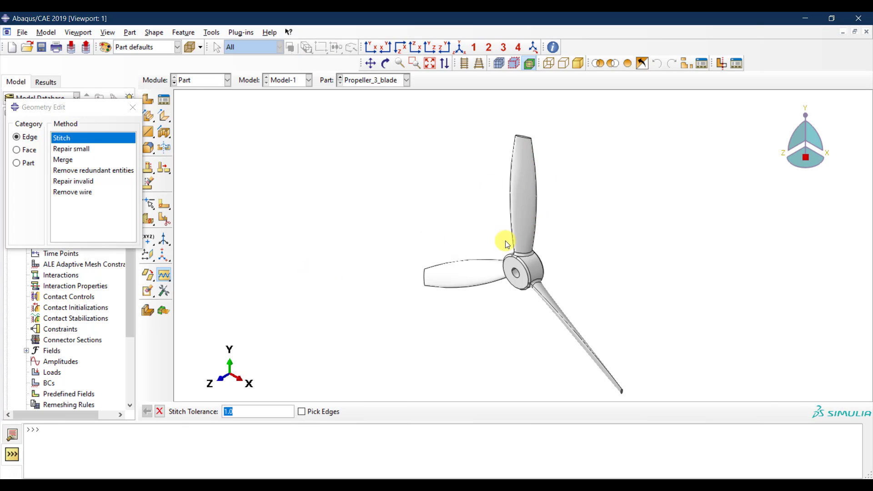
pyautogui.click(159, 411)
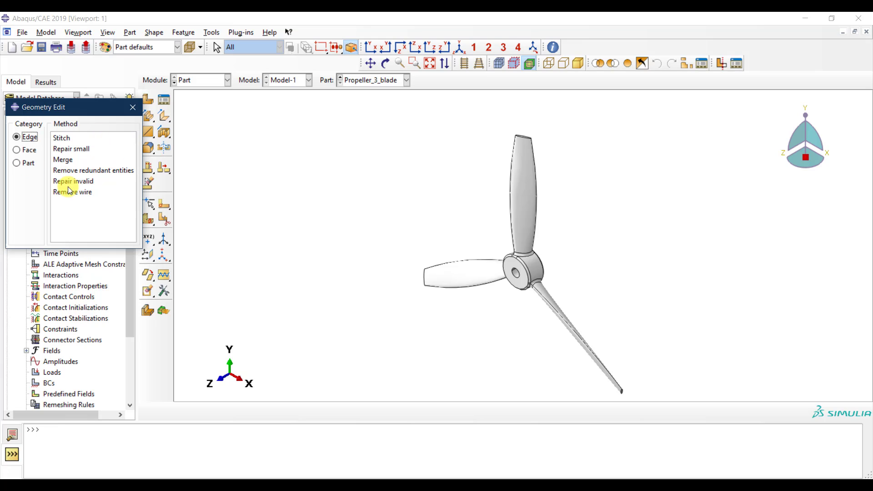
pyautogui.click(131, 108)
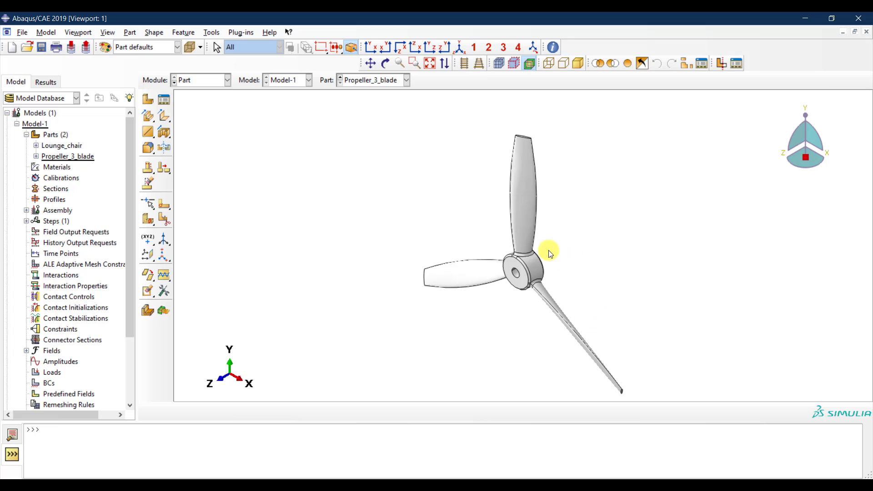
# - Rotate the propeller so the hub end face is front-on, then pan it into place
pyautogui.click(383, 66)
pyautogui.moveTo(506, 292); pyautogui.dragTo(532, 198)
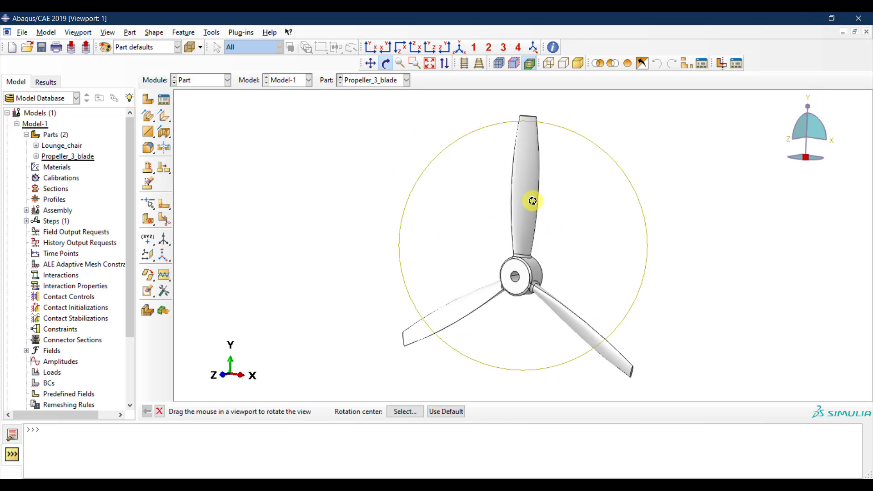
pyautogui.moveTo(516, 331); pyautogui.dragTo(555, 244)
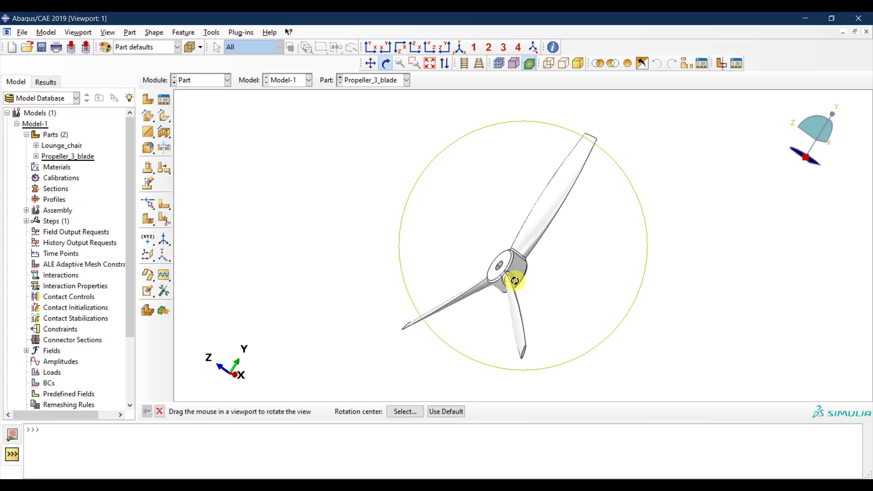
pyautogui.moveTo(520, 285); pyautogui.dragTo(514, 255)
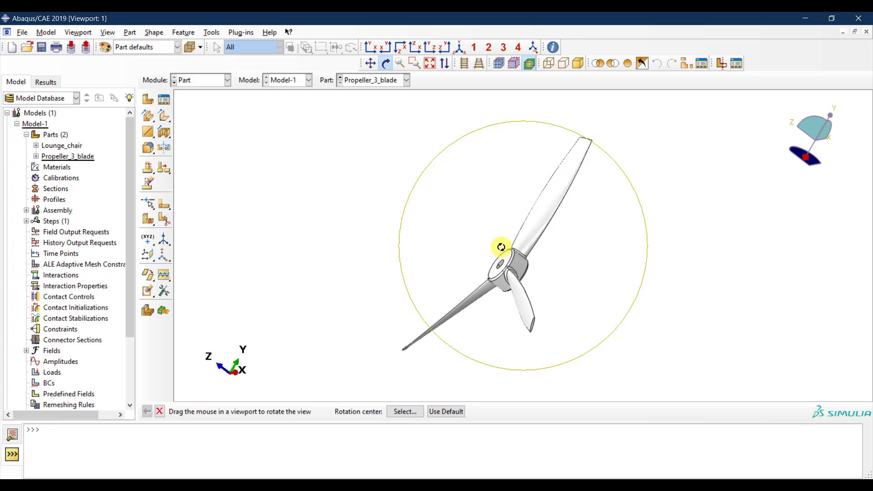
pyautogui.moveTo(501, 248); pyautogui.dragTo(481, 270)
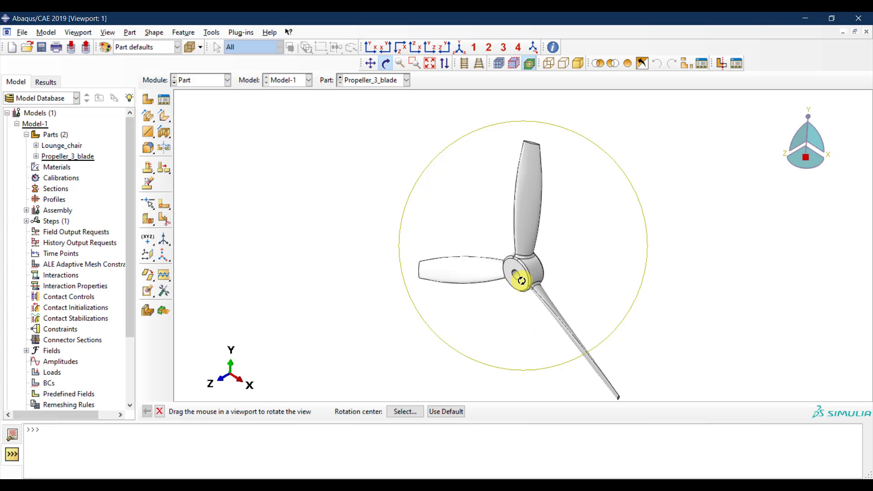
pyautogui.press('Escape')
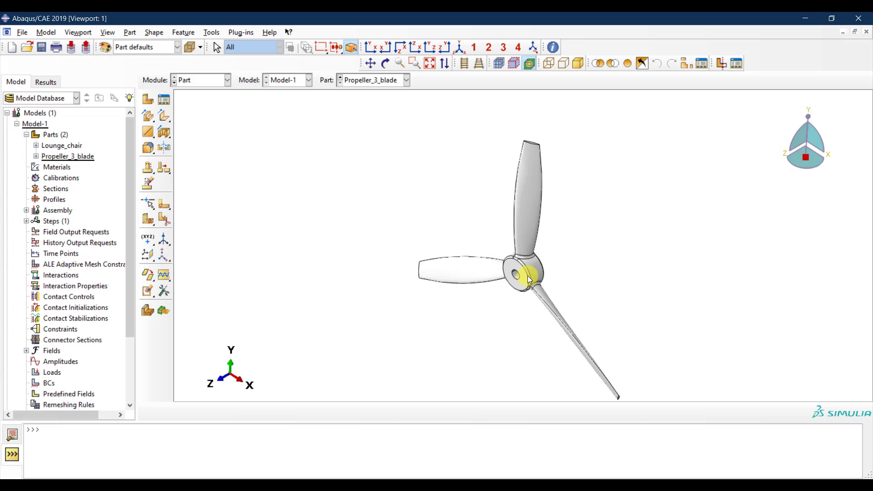
pyautogui.moveTo(418, 253); pyautogui.dragTo(602, 377, button='middle')
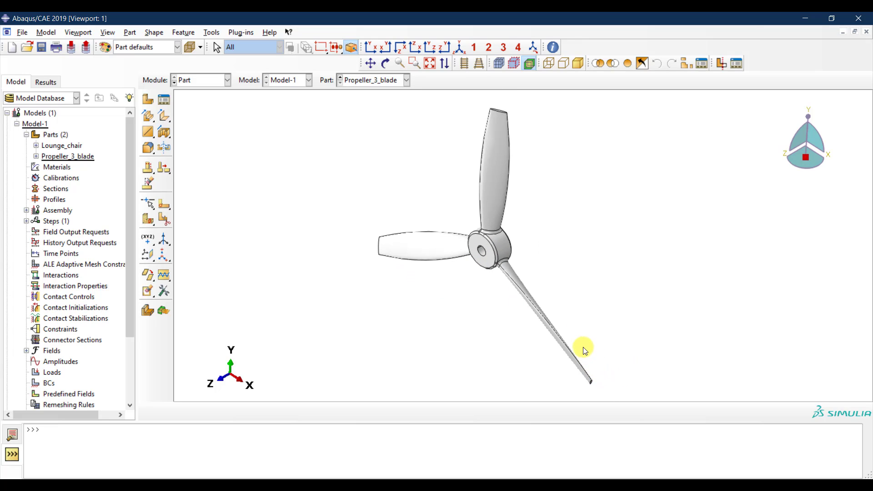
# - Start Remove Faces, zoom in on the hub, and try a first pick of its end face
pyautogui.click(146, 291)
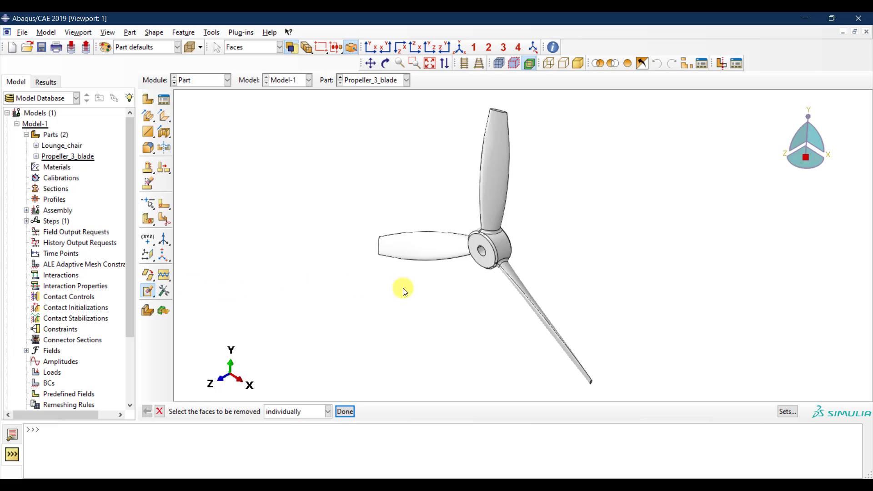
pyautogui.scroll(1, 477, 258)
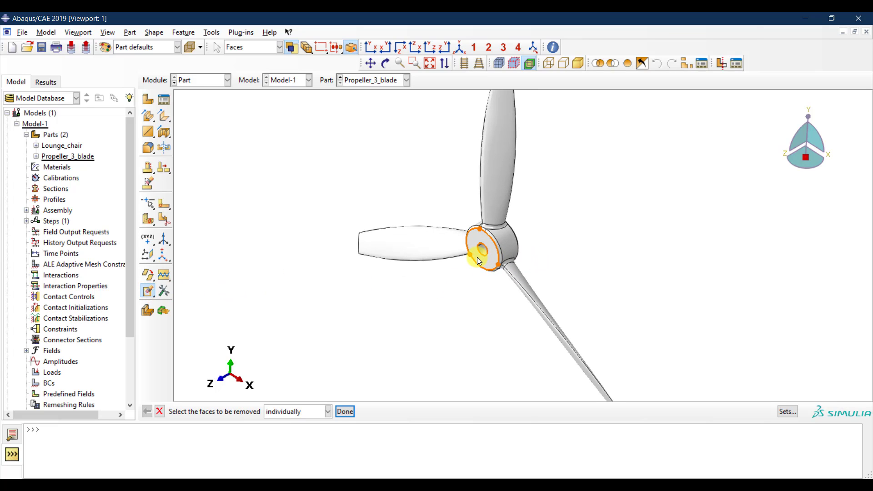
pyautogui.scroll(1, 476, 257)
pyautogui.scroll(2, 476, 258)
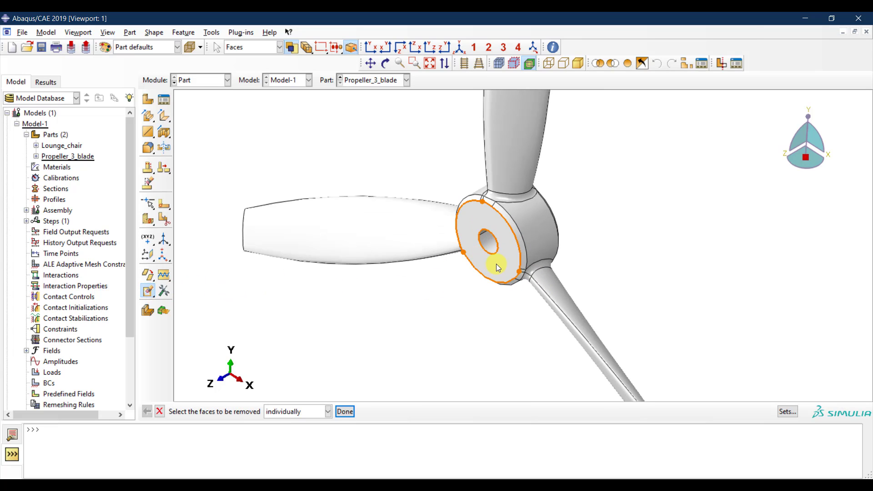
pyautogui.click(495, 264)
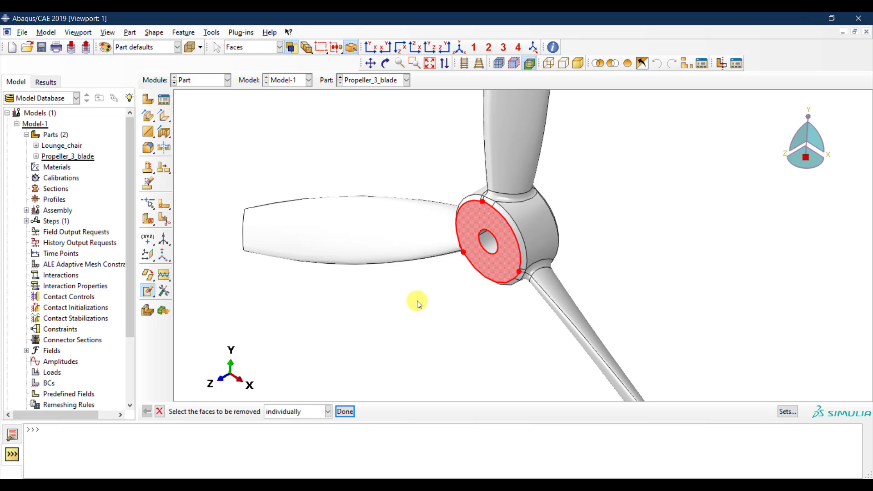
pyautogui.click(450, 292)
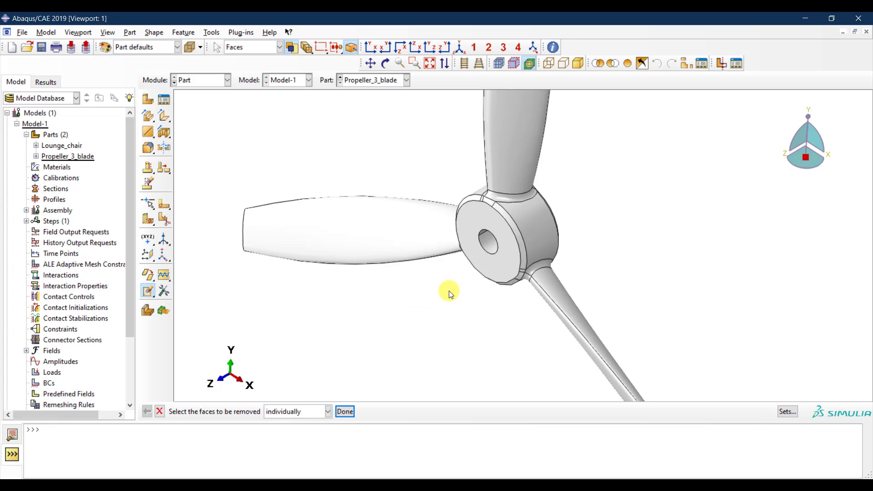
# - Rotate to the hub end, select its annular end face, and accept deleting the part's cells
pyautogui.click(387, 64)
pyautogui.moveTo(526, 195); pyautogui.dragTo(607, 246)
pyautogui.press('Escape')
pyautogui.click(607, 231)
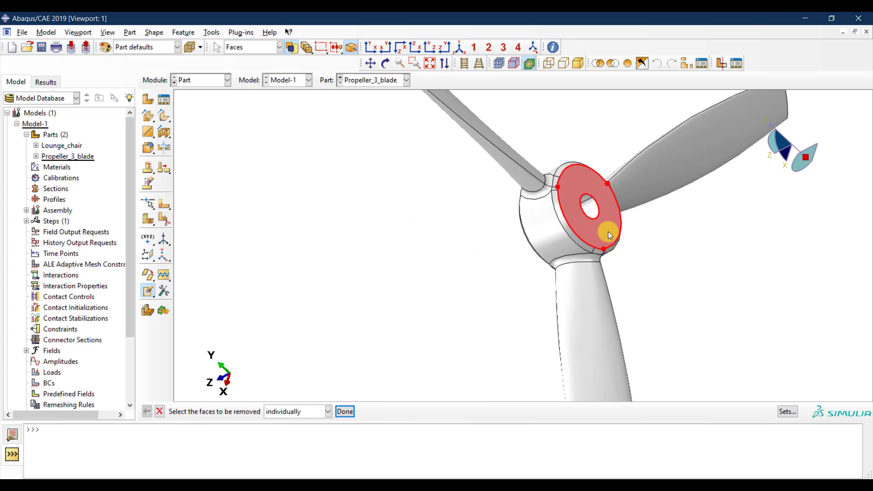
pyautogui.click(352, 411)
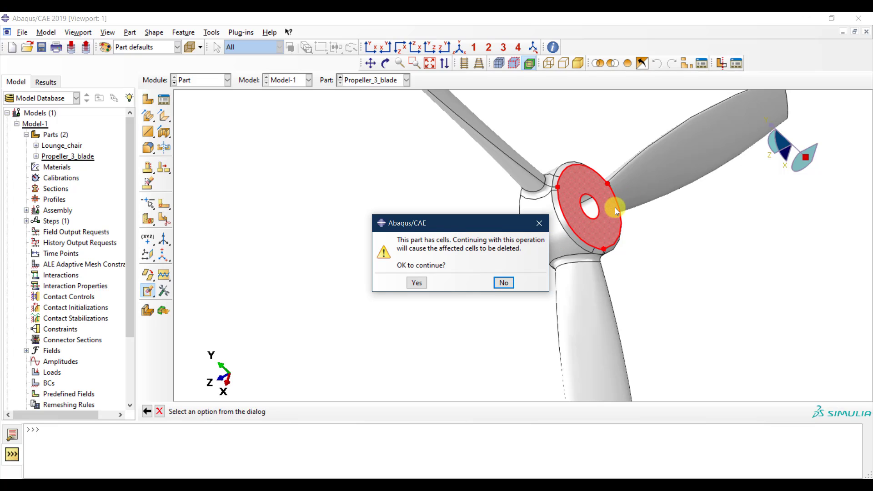
pyautogui.moveTo(462, 231); pyautogui.dragTo(418, 225)
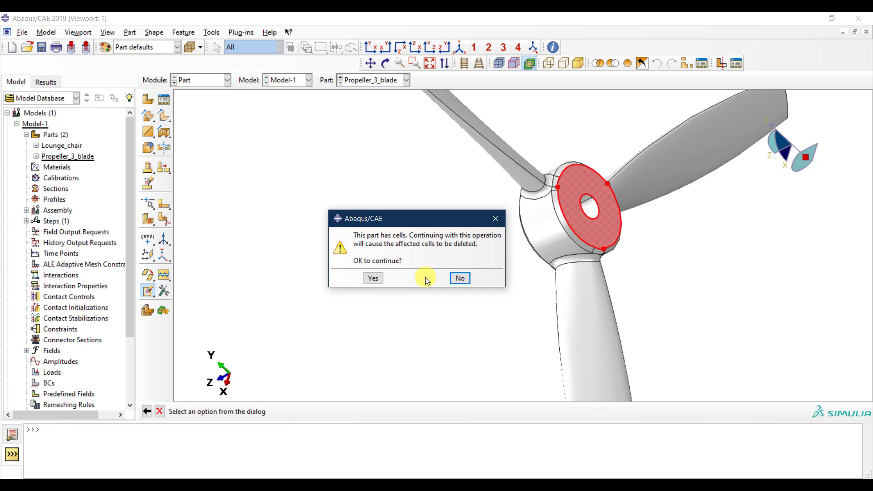
pyautogui.click(373, 279)
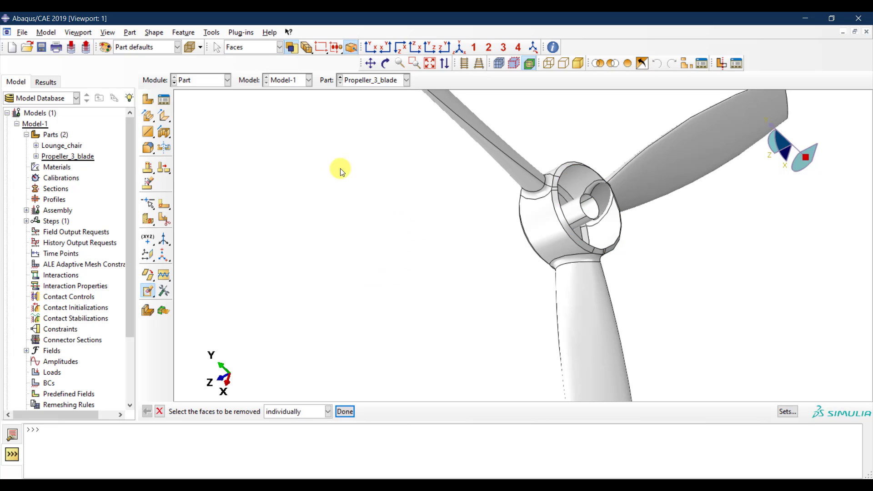
# - Rotate the propeller to inspect the opened hub, then resume face removal
pyautogui.click(386, 63)
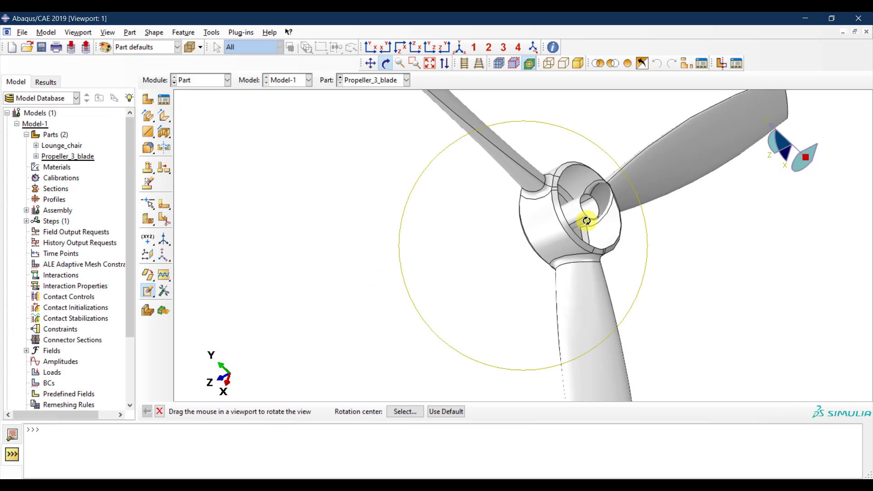
pyautogui.moveTo(627, 318); pyautogui.dragTo(541, 233)
pyautogui.click(722, 64)
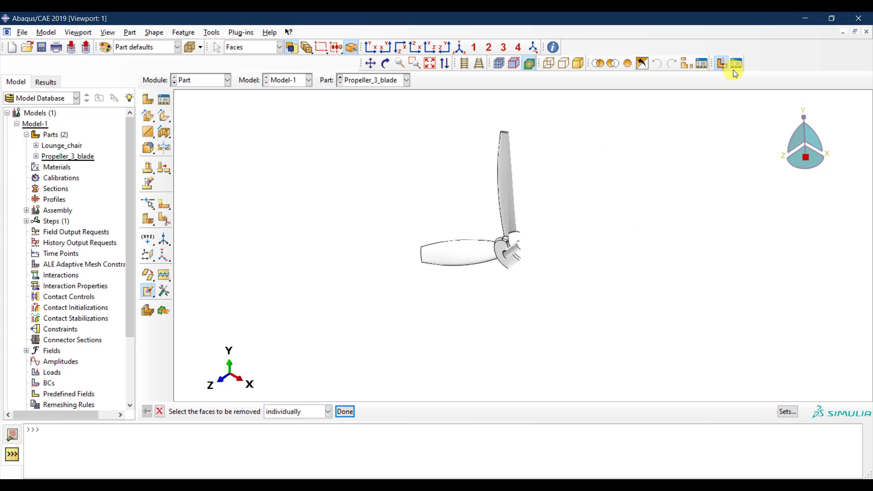
# - Slide an X-Plane view cut through the propeller to inspect its section, then switch the cut off
pyautogui.click(737, 63)
pyautogui.moveTo(157, 390)
pyautogui.mouseDown()
pyautogui.moveTo(168, 390)
pyautogui.moveTo(144, 390)
pyautogui.mouseUp()
pyautogui.click(386, 64)
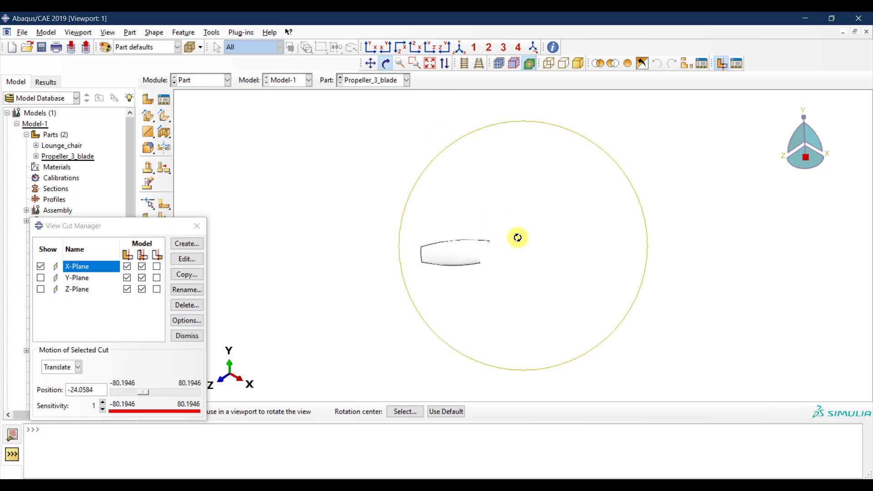
pyautogui.moveTo(517, 236); pyautogui.dragTo(524, 273)
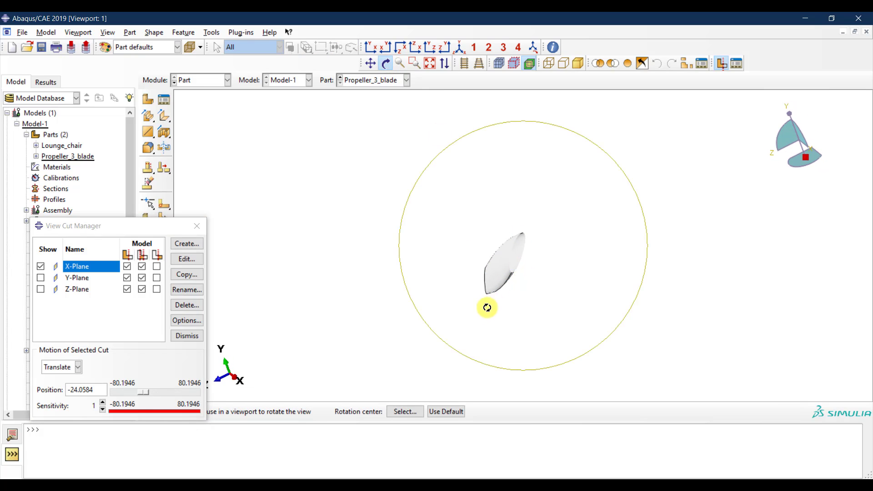
pyautogui.press('Escape')
pyautogui.moveTo(143, 390); pyautogui.dragTo(178, 388)
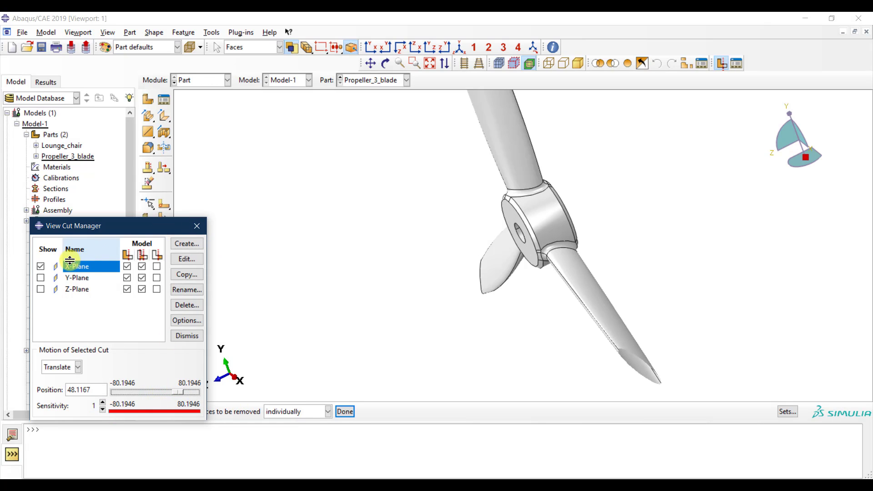
pyautogui.click(40, 267)
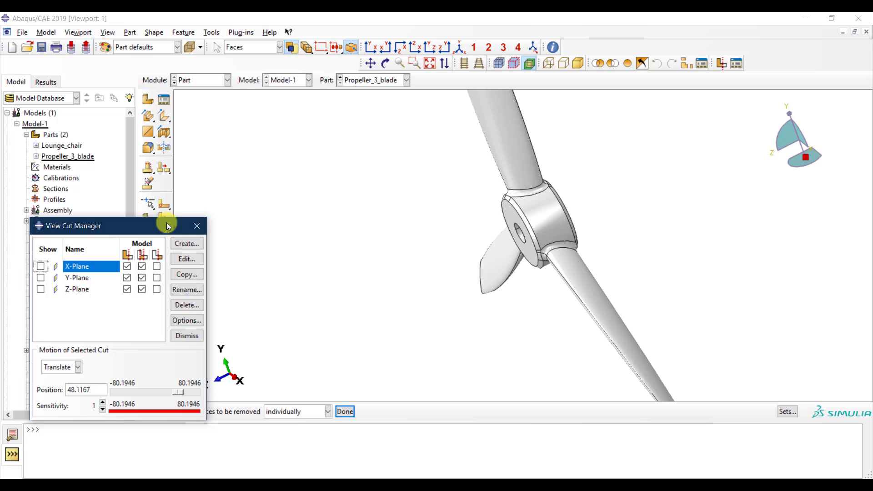
pyautogui.click(196, 226)
# - Cancel face removal, return to the iso view, and start meshing the part in the Mesh module
pyautogui.click(345, 412)
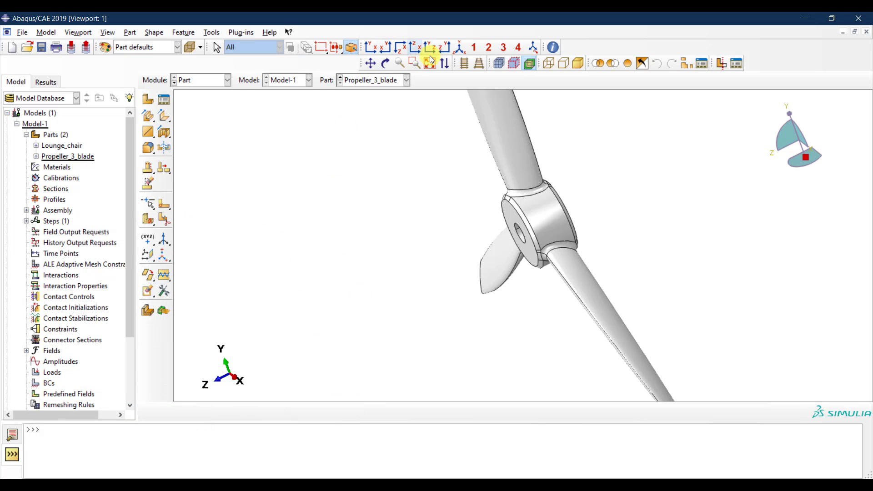
pyautogui.click(458, 47)
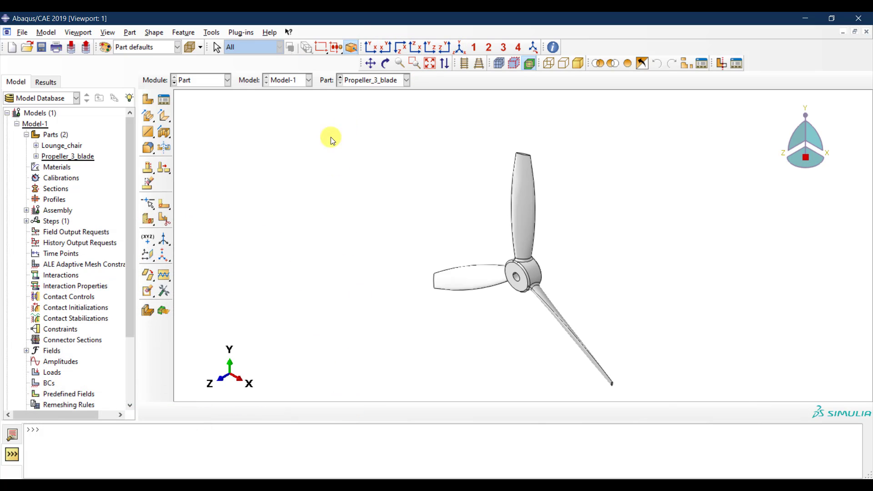
pyautogui.click(216, 84)
pyautogui.click(206, 157)
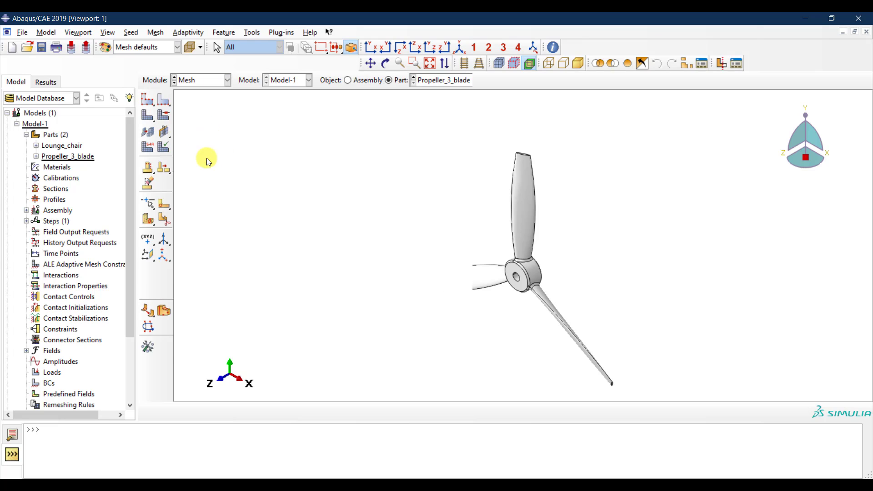
pyautogui.click(147, 114)
# - Confirm meshing the Propeller_3_blade part and zoom in on the mesh
pyautogui.click(242, 411)
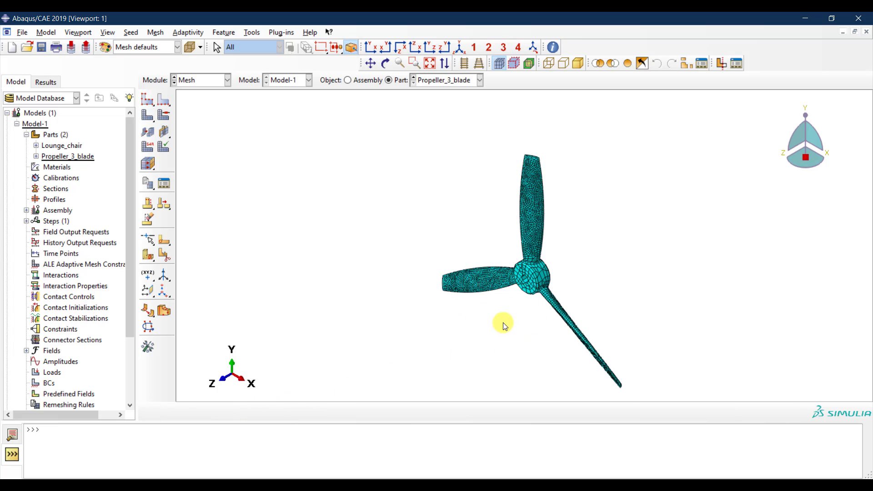
pyautogui.scroll(1, 573, 331)
pyautogui.scroll(3, 575, 332)
pyautogui.scroll(3, 411, 232)
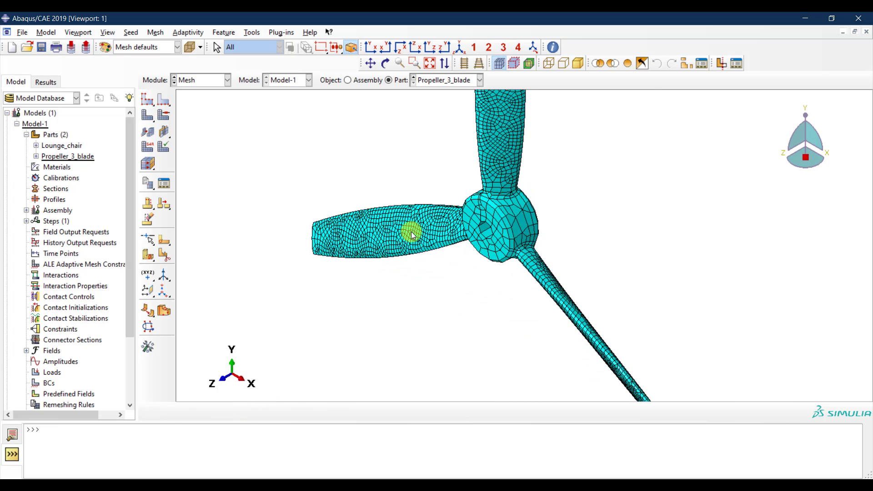
pyautogui.scroll(1, 413, 230)
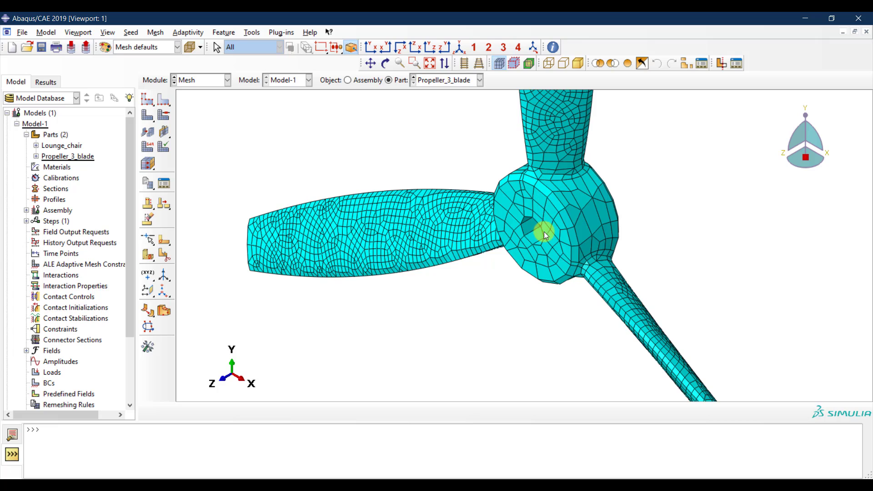
pyautogui.scroll(-3, 430, 228)
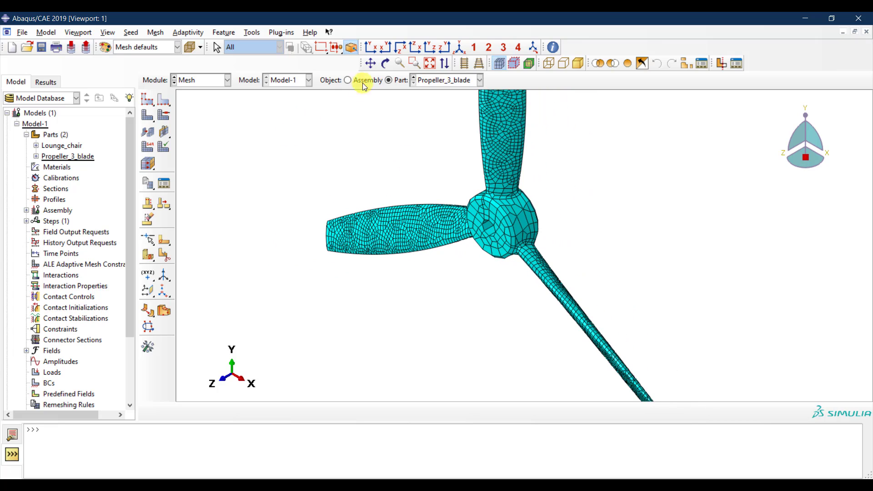
# - Rotate the meshed propeller to inspect the elements on the hub and all three blades
pyautogui.click(386, 63)
pyautogui.moveTo(551, 179); pyautogui.dragTo(584, 200)
pyautogui.moveTo(571, 222); pyautogui.dragTo(522, 239)
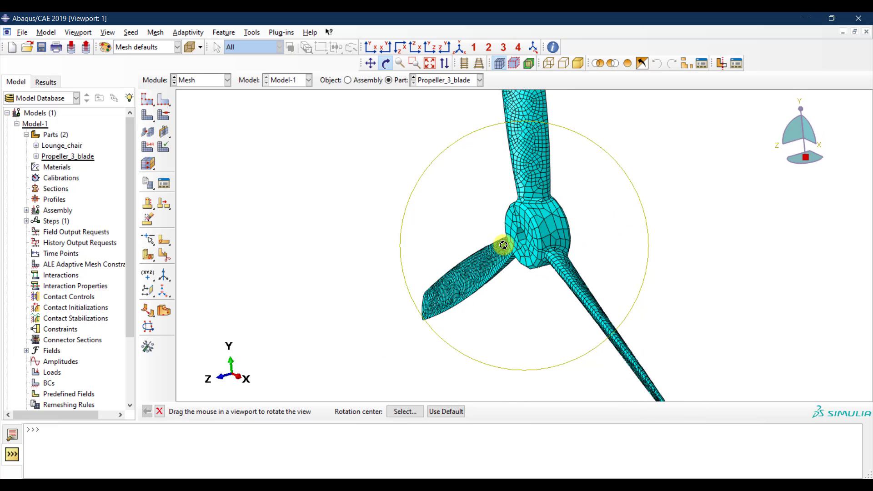
pyautogui.press('Escape')
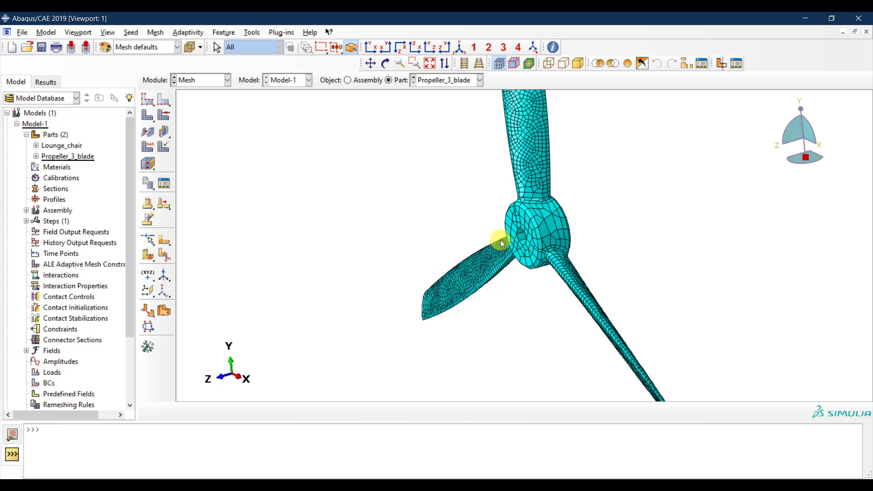
pyautogui.scroll(-5, 500, 243)
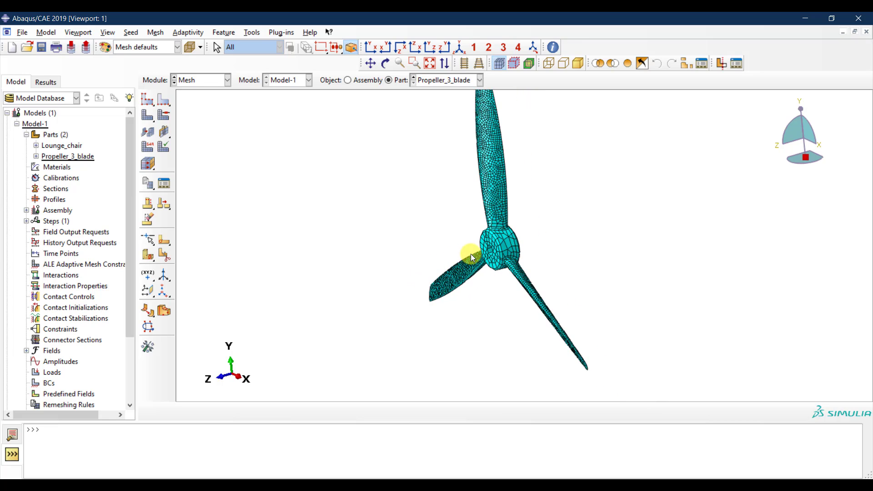
pyautogui.click(385, 63)
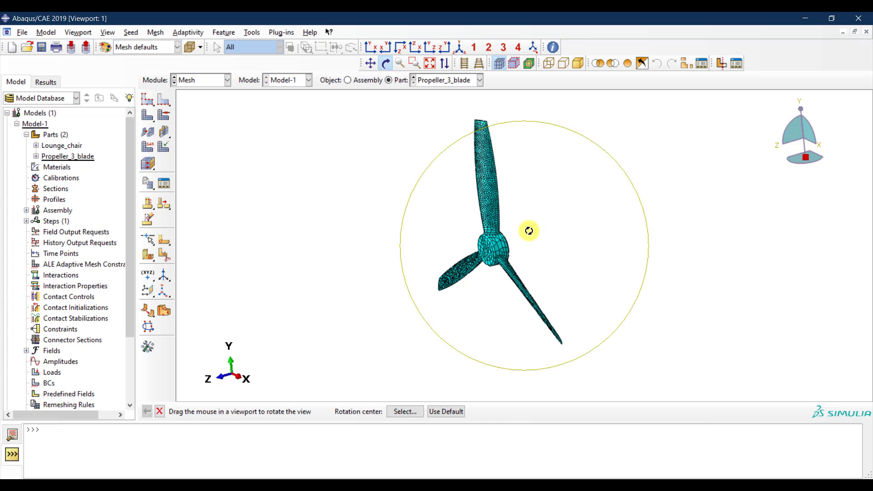
pyautogui.moveTo(516, 233); pyautogui.dragTo(574, 213)
pyautogui.moveTo(486, 263); pyautogui.dragTo(509, 279)
pyautogui.moveTo(538, 222); pyautogui.dragTo(423, 168)
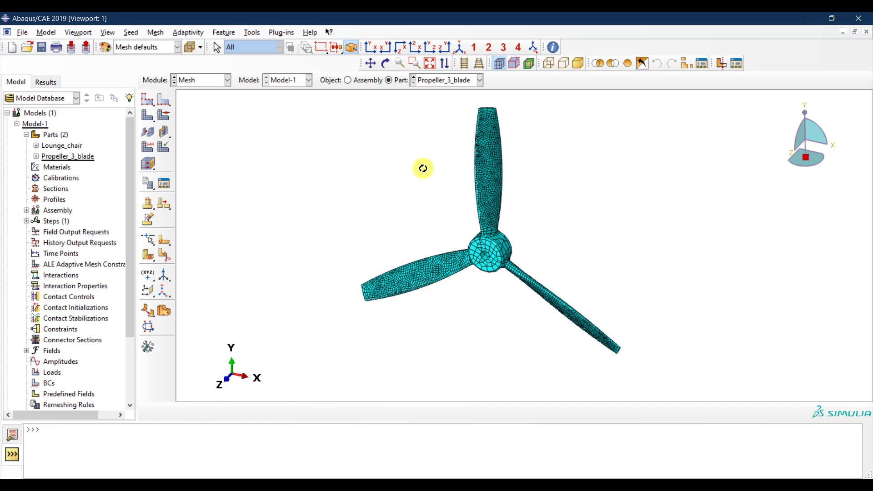